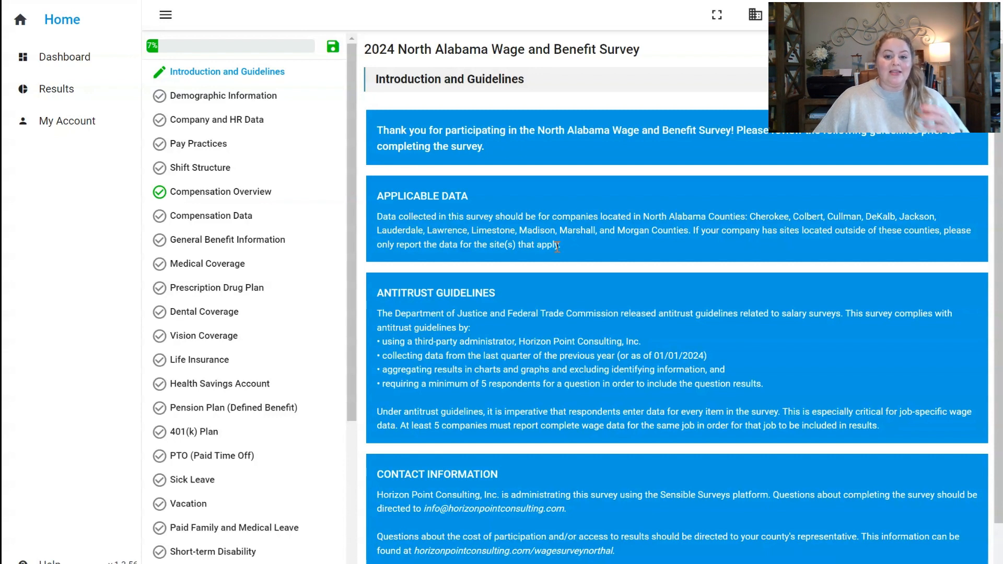
# Open the Demographic Information section and review its questions from company name through first-time participation.
pyautogui.scroll(-1, 557, 247)
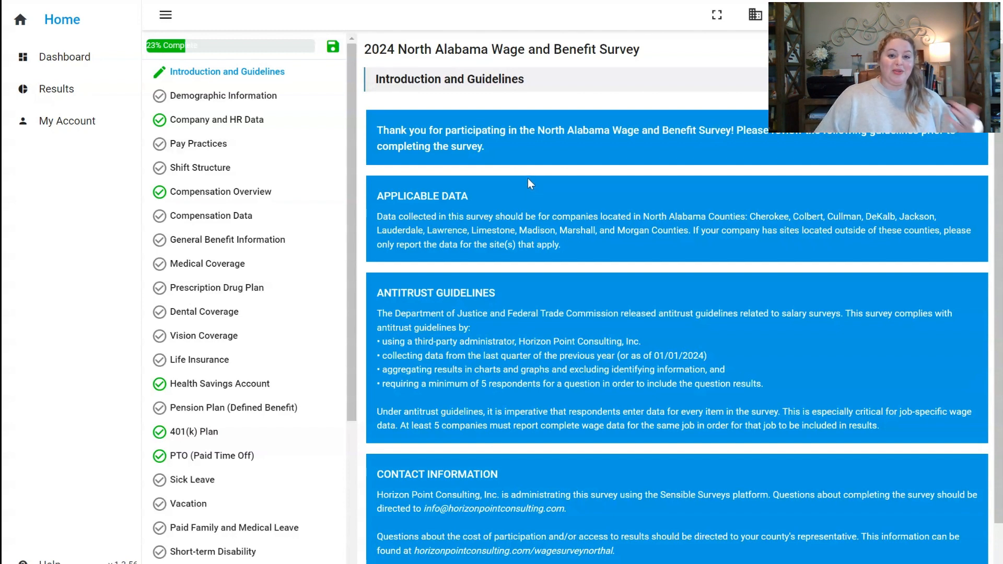
pyautogui.click(256, 99)
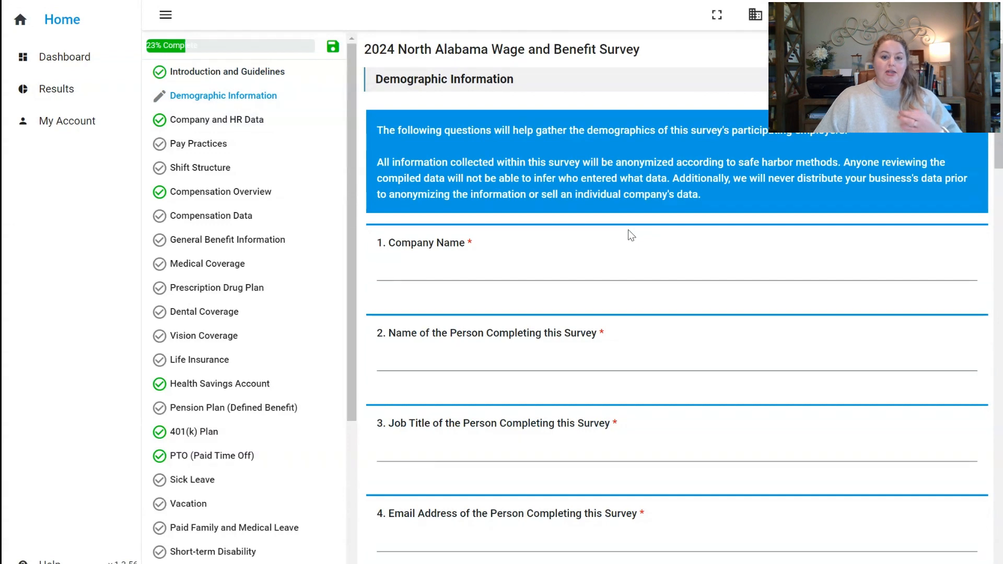
pyautogui.scroll(-10, 631, 235)
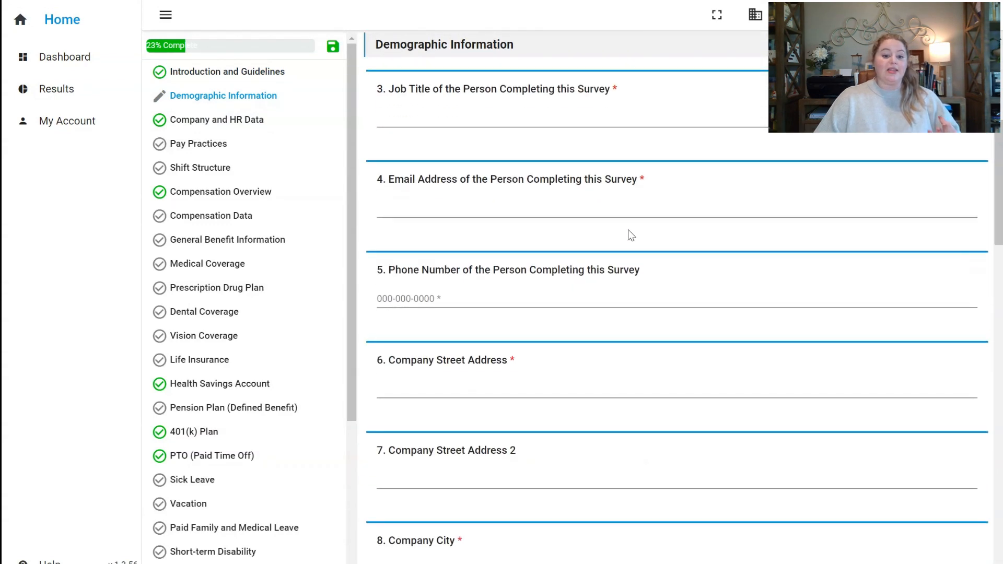
pyautogui.scroll(-6, 632, 235)
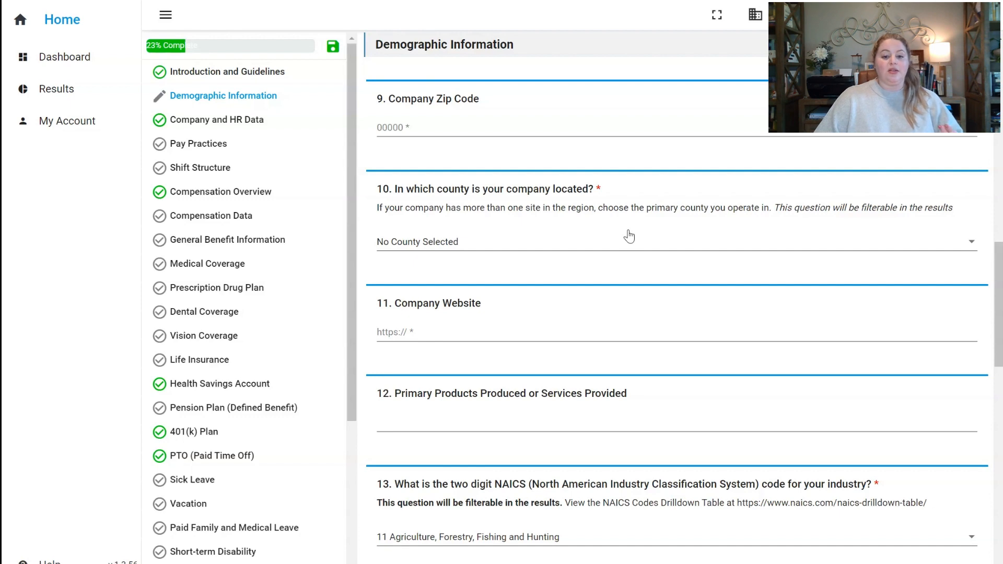
pyautogui.scroll(-4, 629, 236)
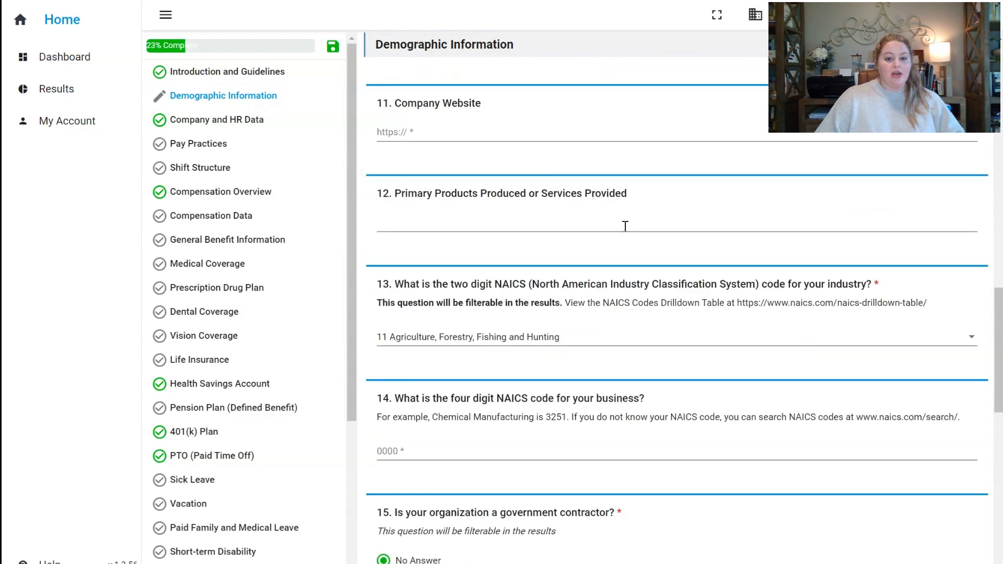
pyautogui.click(625, 224)
pyautogui.scroll(-1, 625, 225)
pyautogui.scroll(-1, 625, 226)
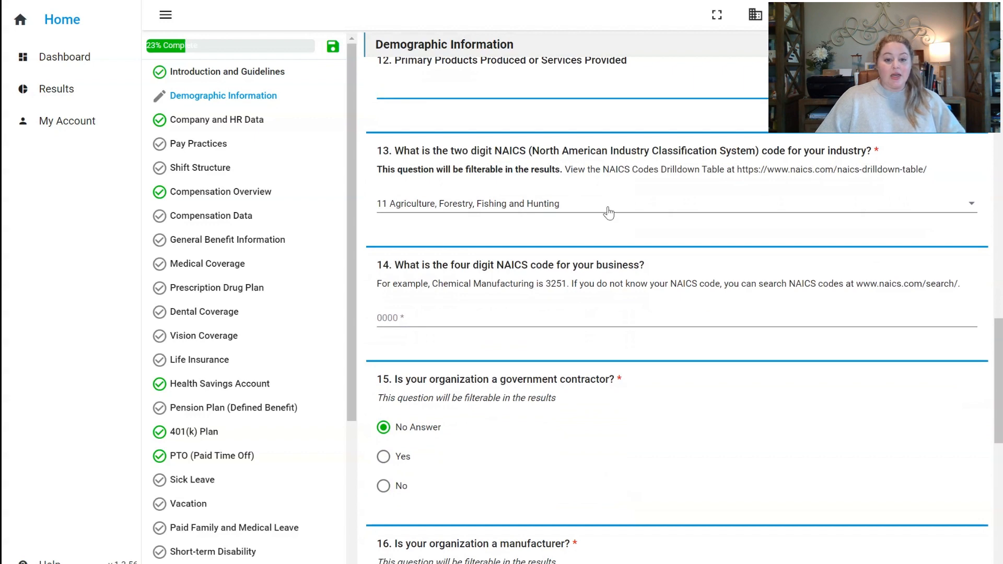
pyautogui.scroll(-5, 609, 214)
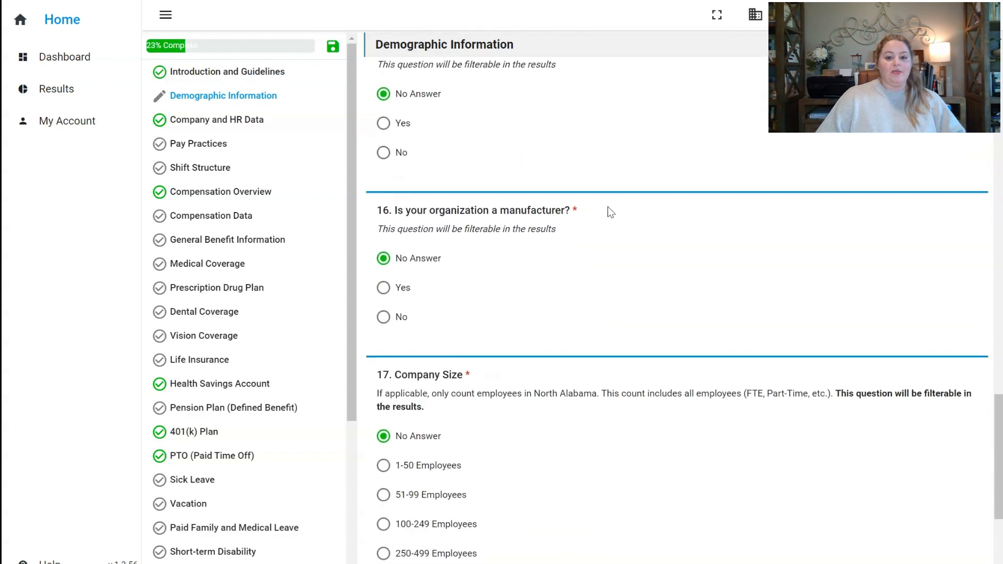
pyautogui.scroll(1, 609, 212)
pyautogui.scroll(-4, 608, 208)
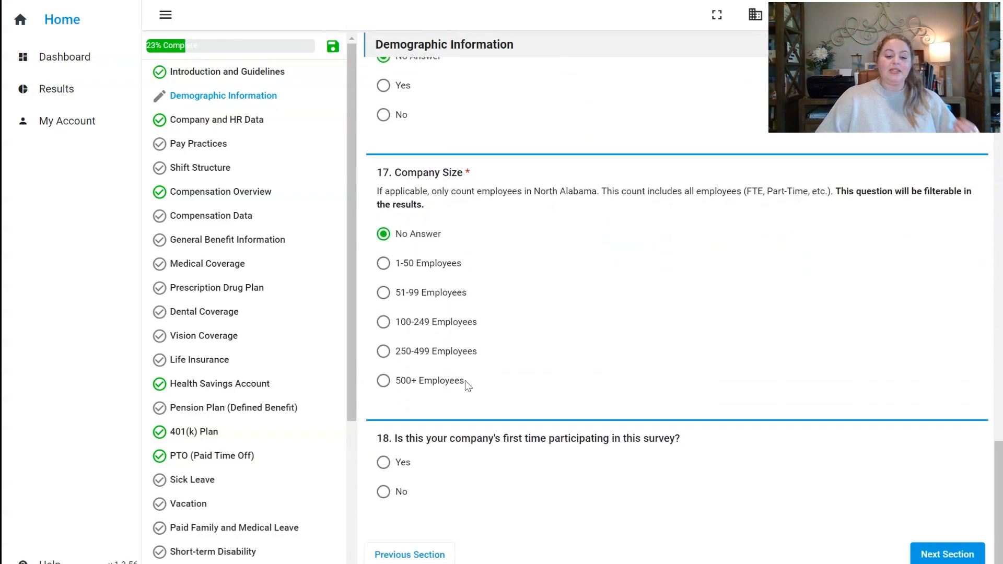
# Go back to the NAICS questions and view the two-digit industry code options.
pyautogui.scroll(6, 466, 381)
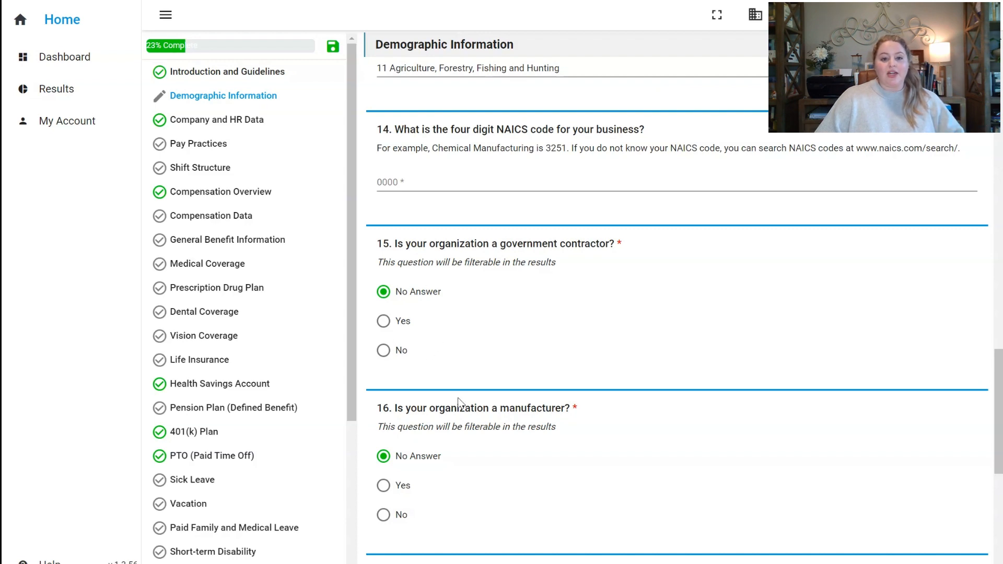
pyautogui.scroll(4, 460, 402)
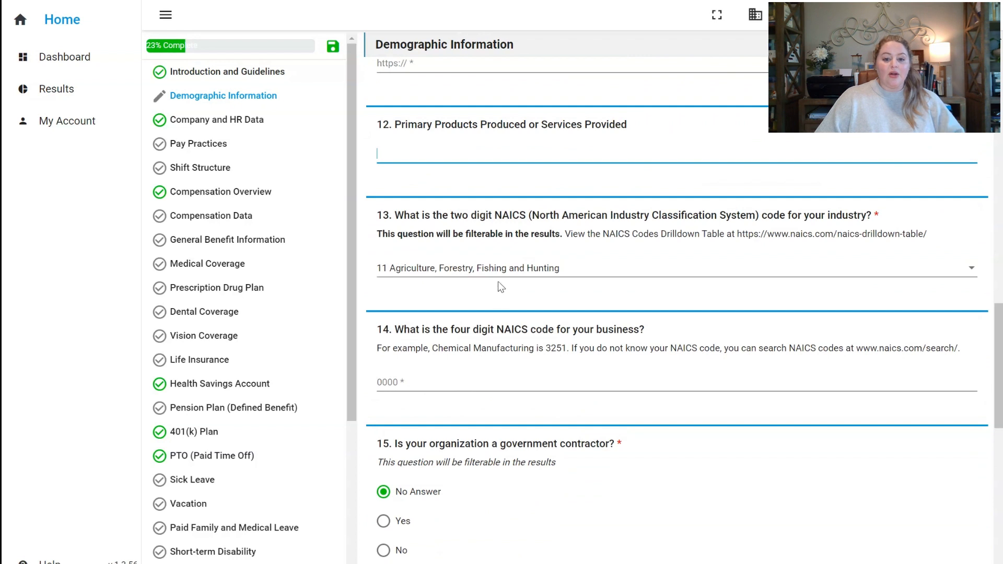
pyautogui.click(512, 268)
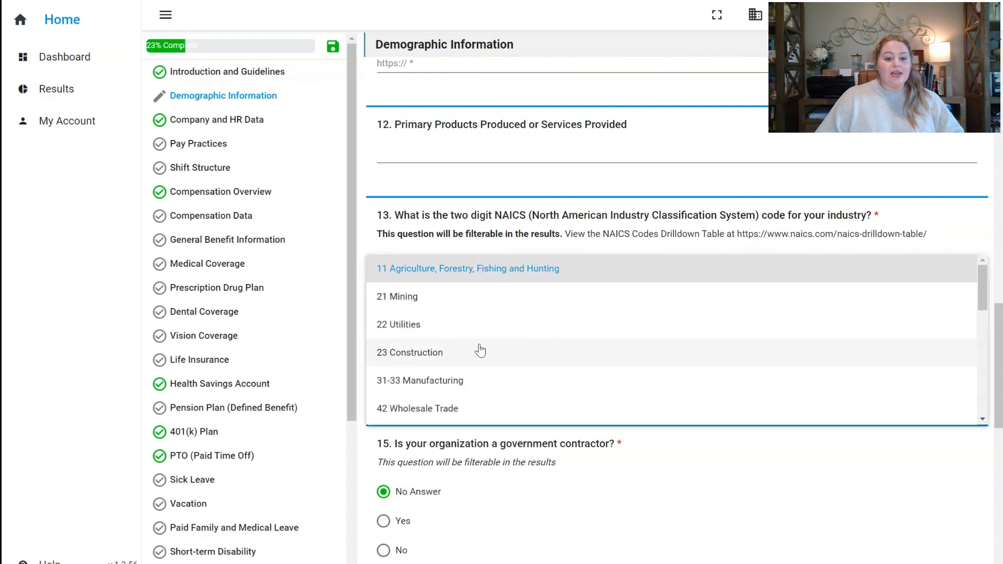
pyautogui.click(526, 248)
pyautogui.click(430, 381)
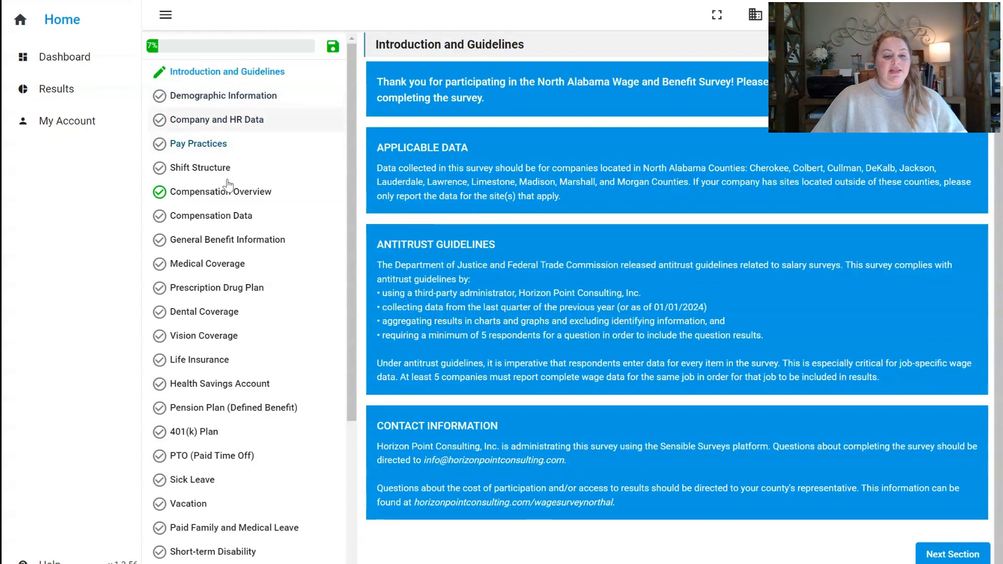
# Answer No to offering a Health Savings Account and mark that section as complete.
pyautogui.click(226, 97)
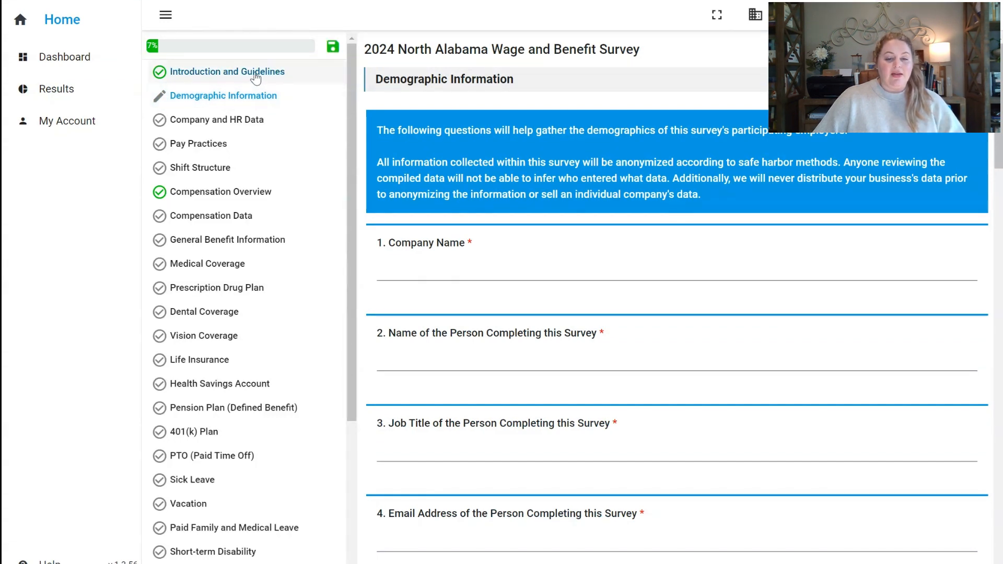
pyautogui.click(189, 389)
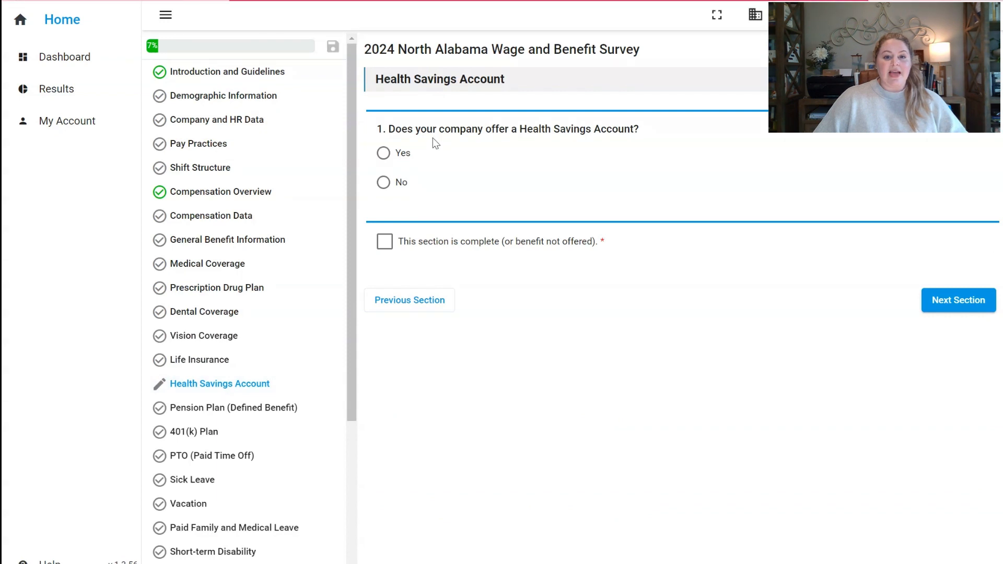
pyautogui.click(388, 184)
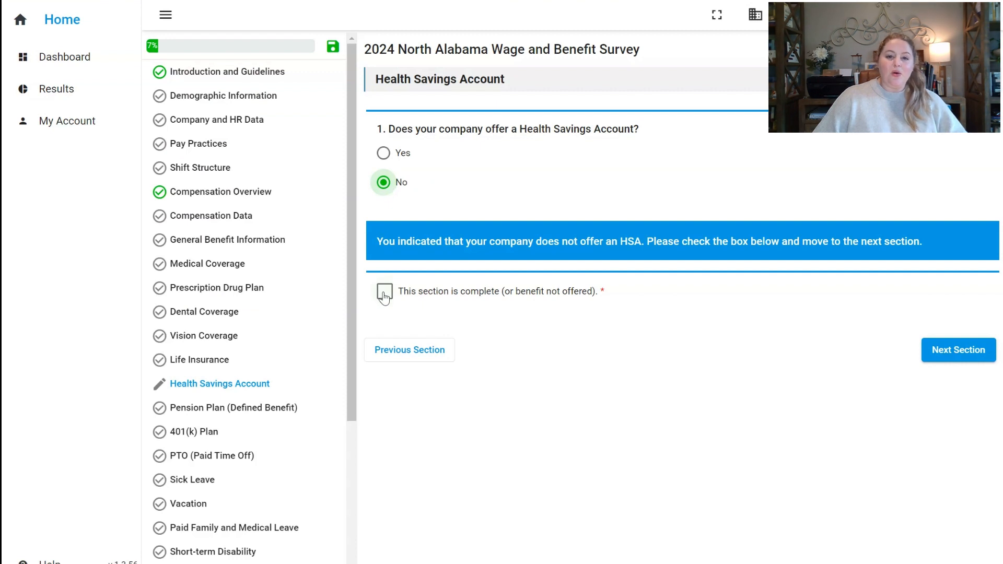
pyautogui.click(384, 295)
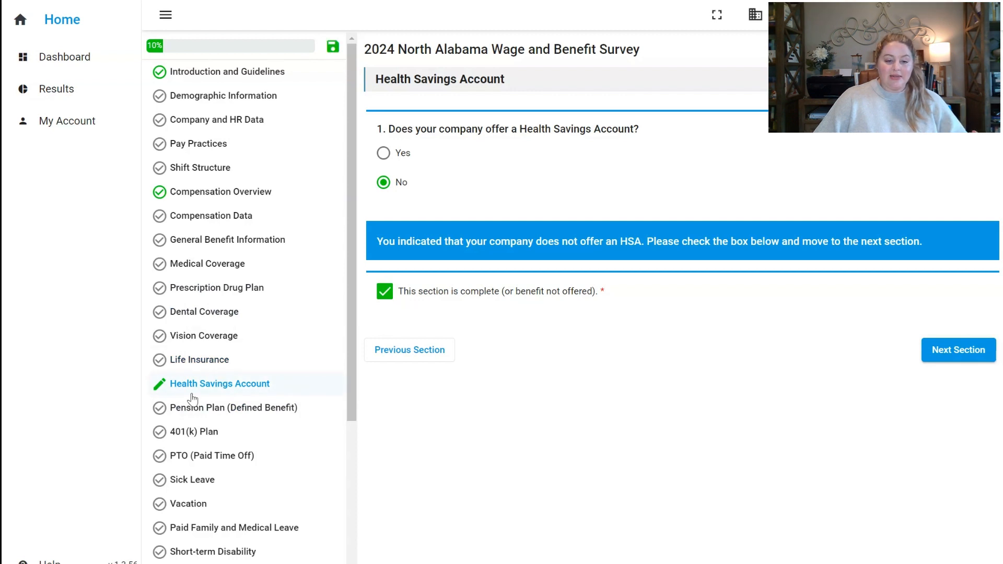
# Answer Yes to offering PTO, review the follow-up questions, mark the section as complete and continue to Sick Leave.
pyautogui.click(211, 455)
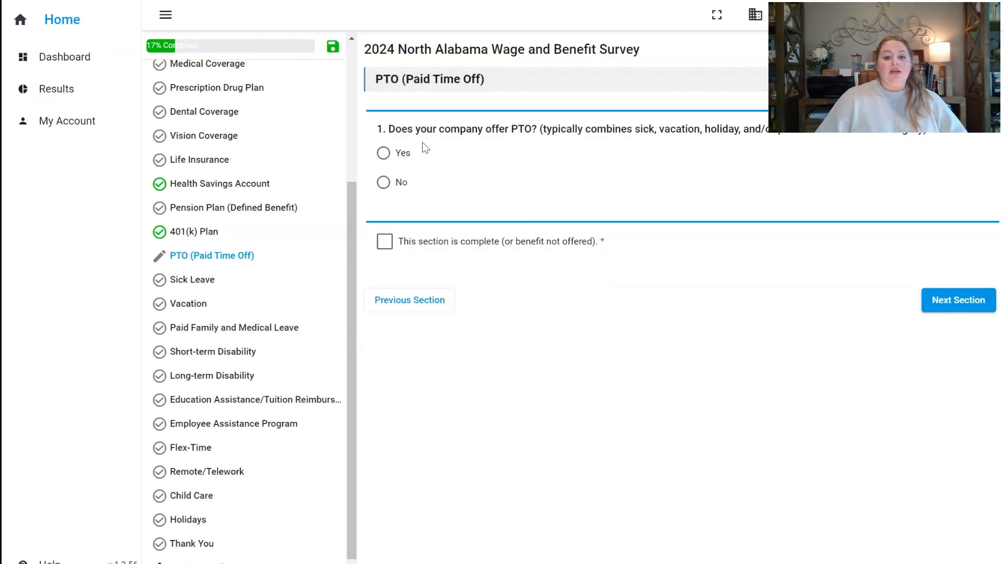
pyautogui.click(383, 155)
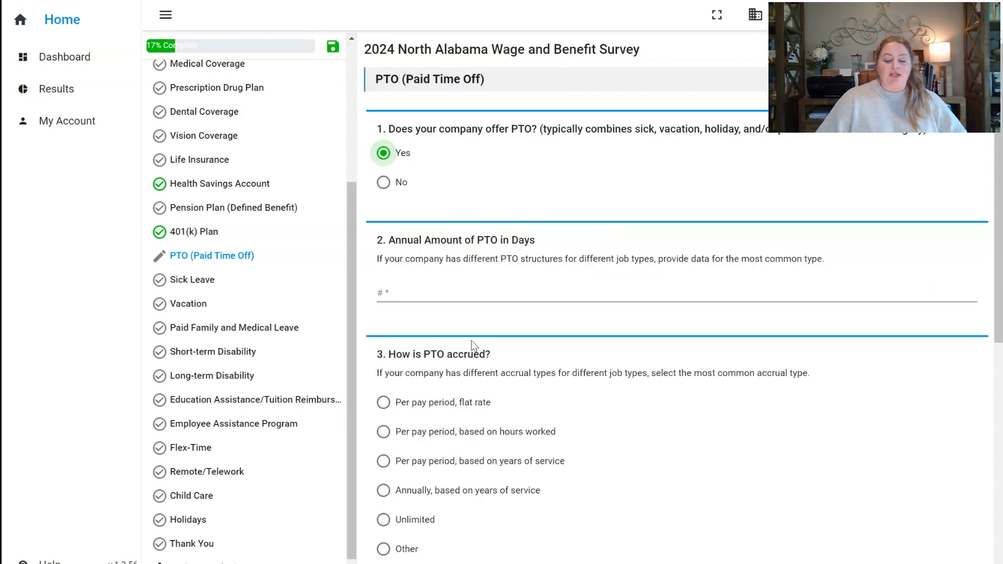
pyautogui.scroll(-3, 475, 260)
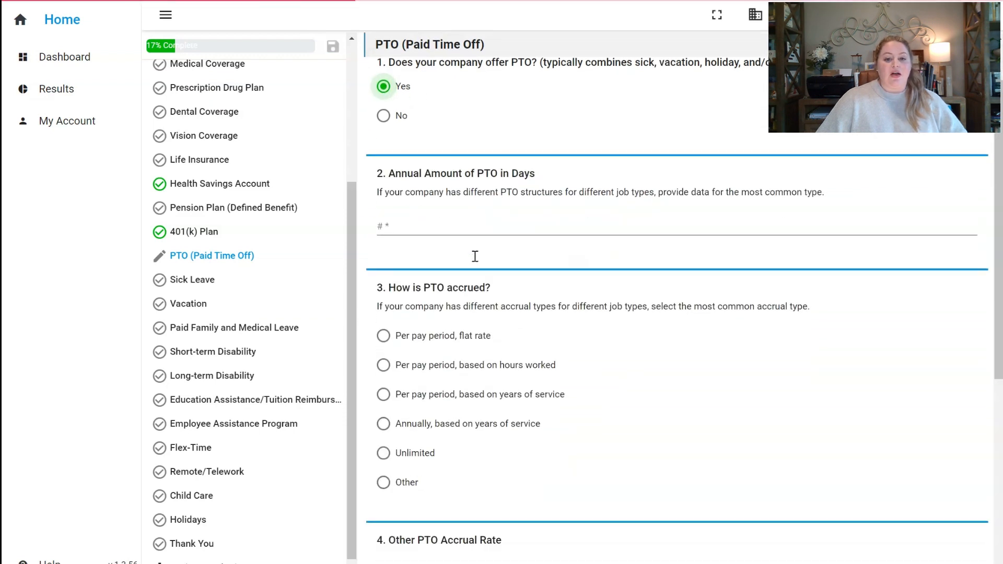
pyautogui.scroll(-4, 475, 256)
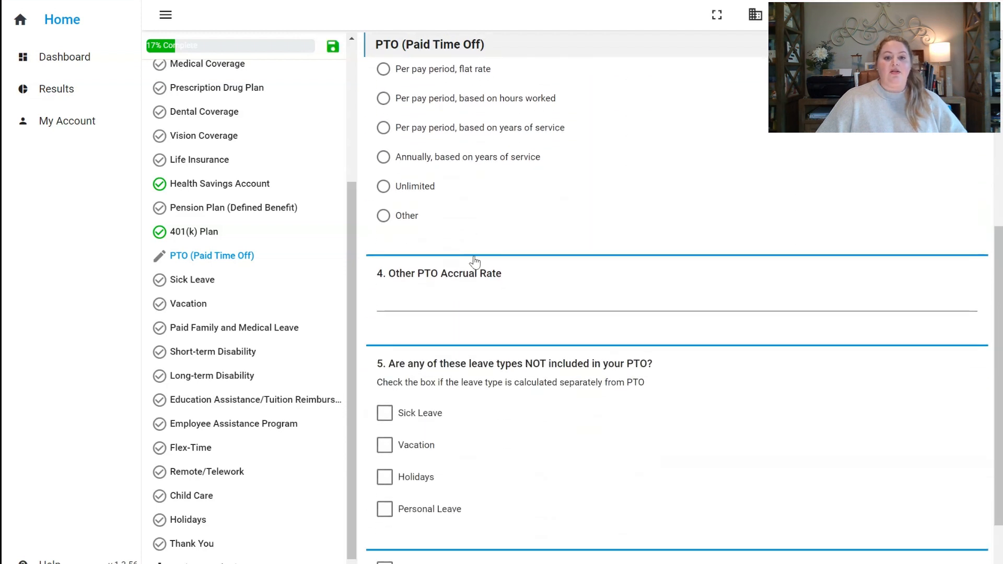
pyautogui.scroll(-2, 475, 256)
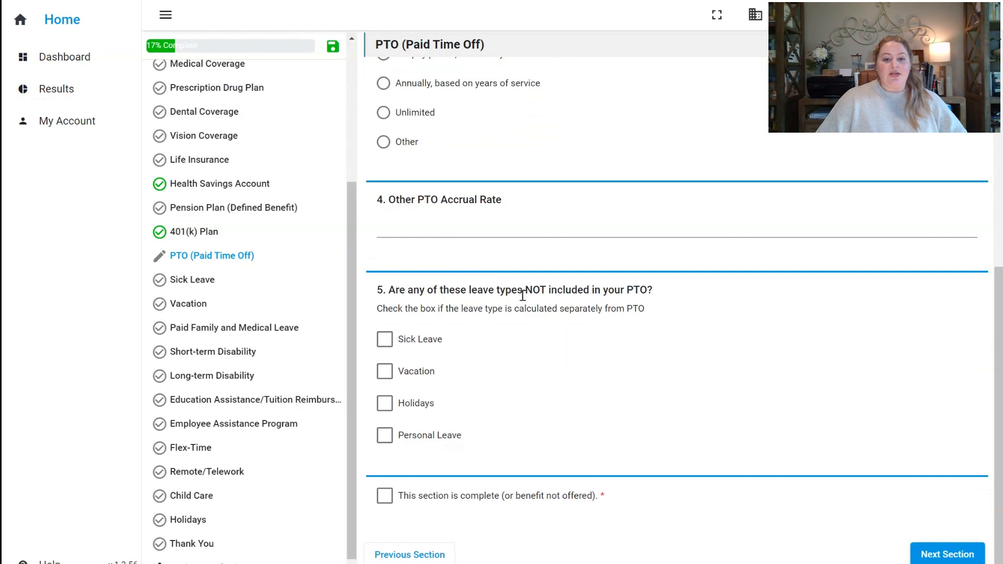
pyautogui.scroll(6, 551, 337)
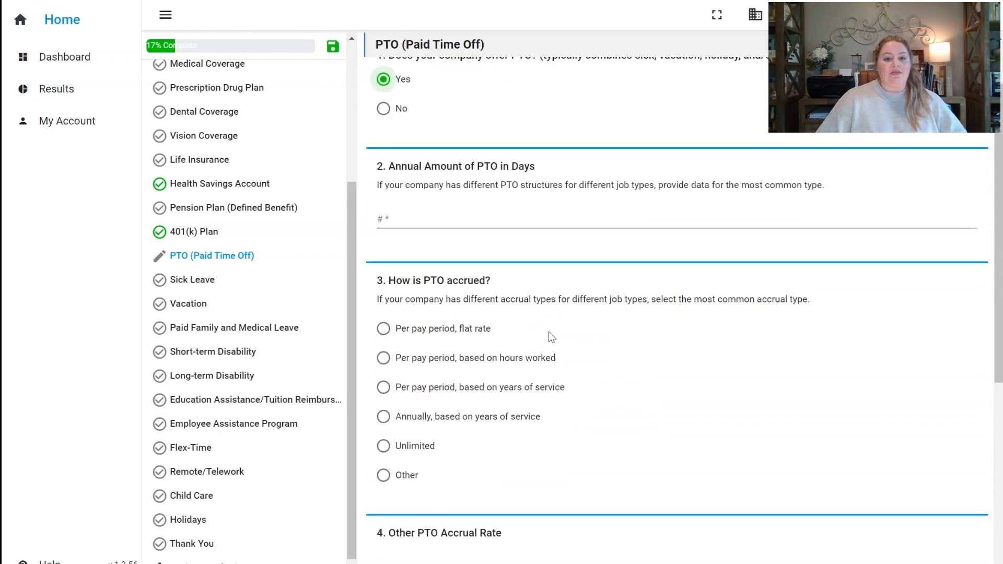
pyautogui.scroll(-6, 550, 337)
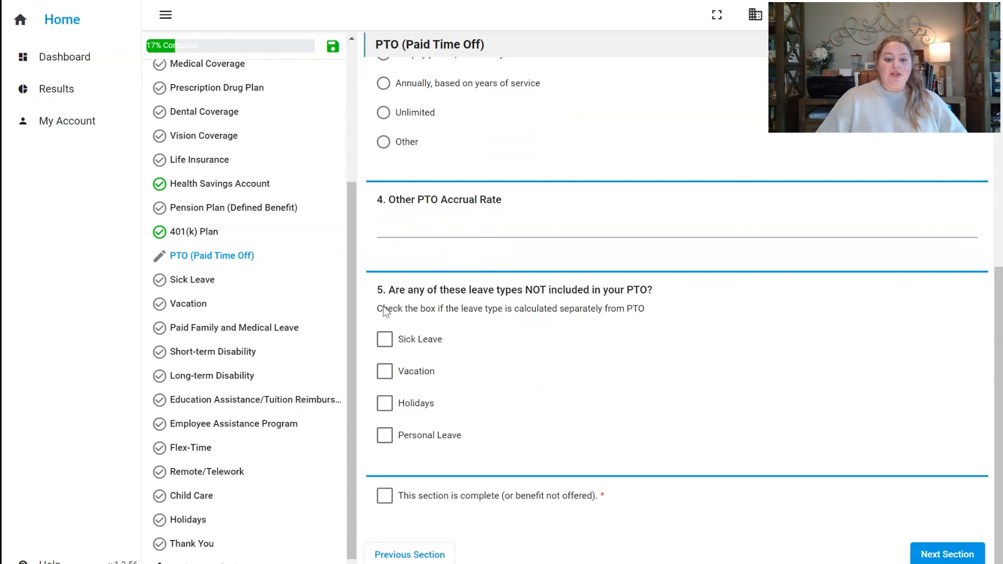
pyautogui.click(385, 501)
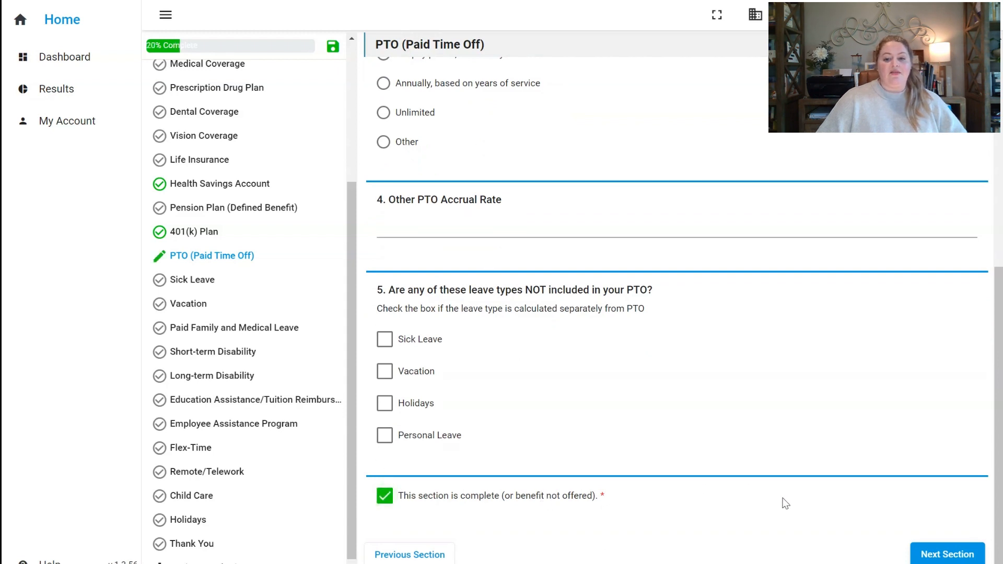
pyautogui.click(932, 556)
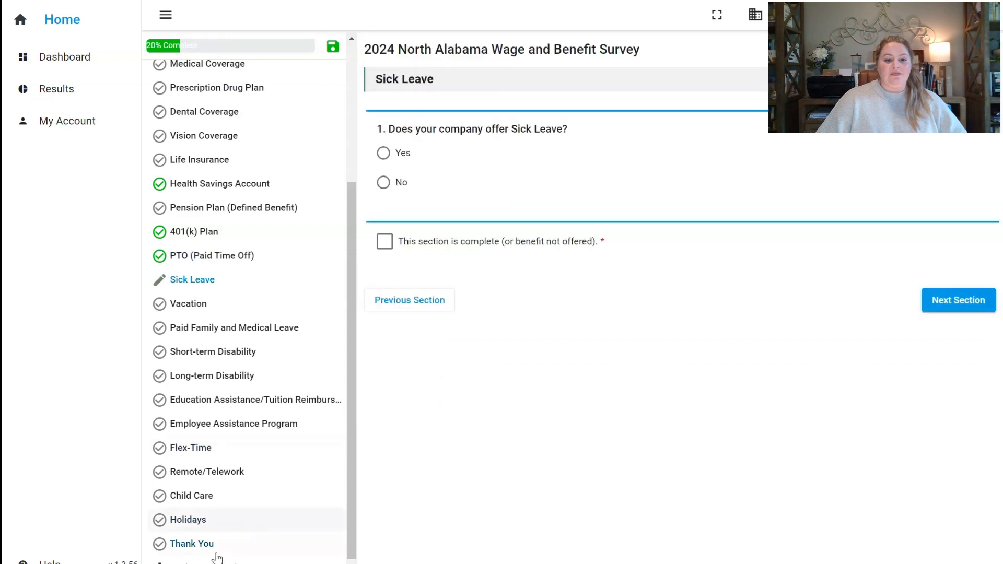
# View the Compensation Overview, then open the occupation selection for Compensation Data and look through its occupation groups.
pyautogui.scroll(4, 199, 444)
pyautogui.click(192, 396)
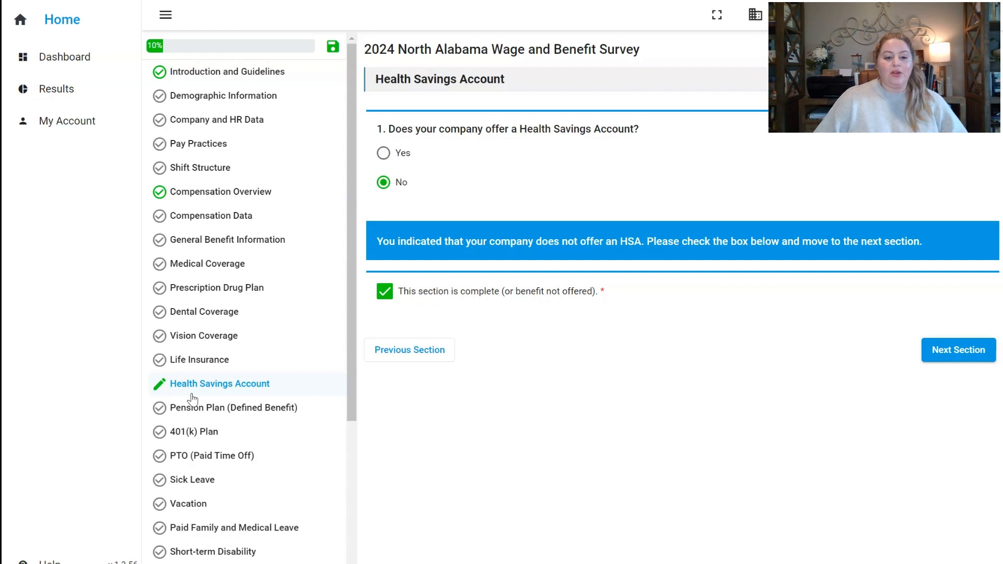
pyautogui.click(236, 194)
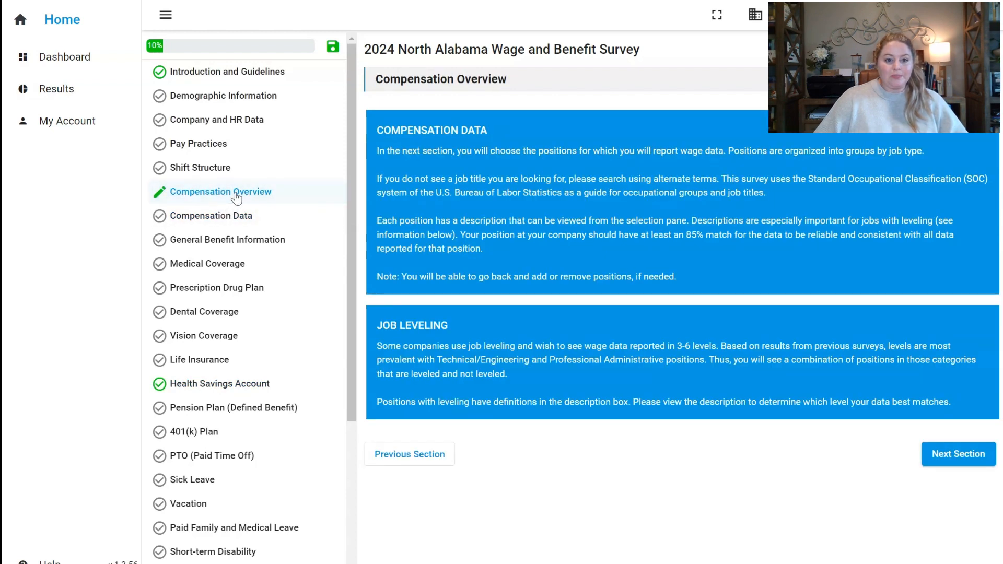
pyautogui.click(229, 218)
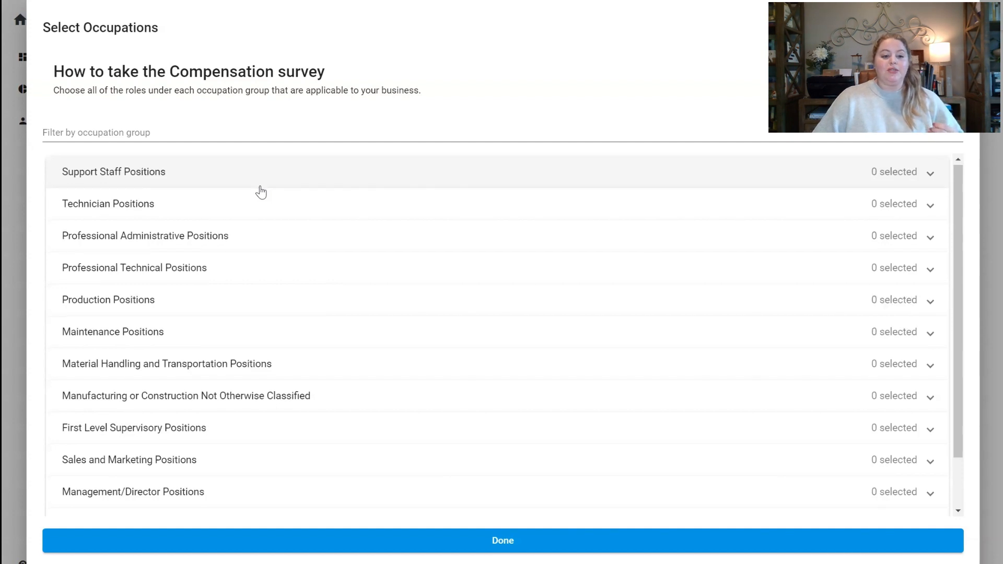
pyautogui.scroll(-2, 261, 192)
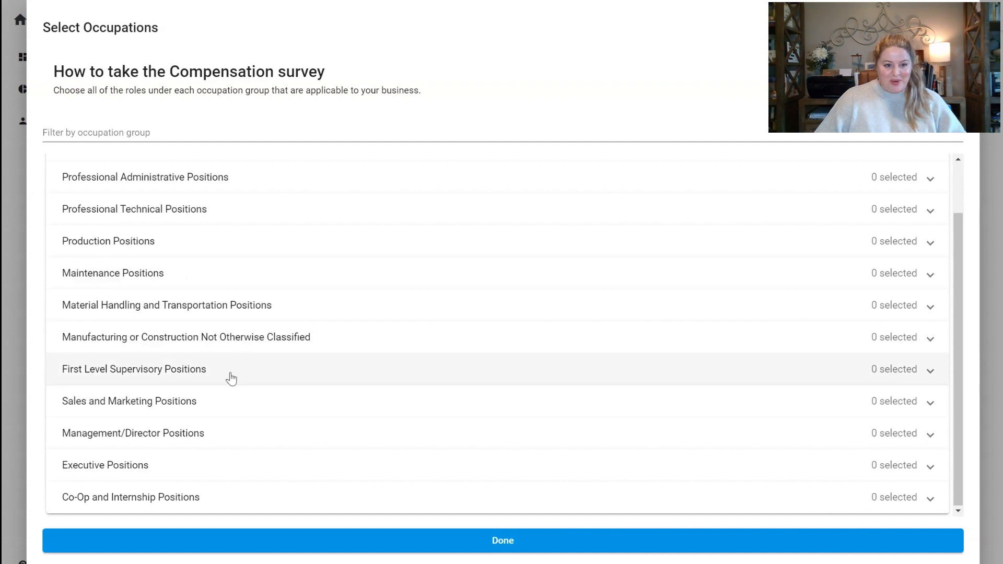
pyautogui.scroll(2, 225, 376)
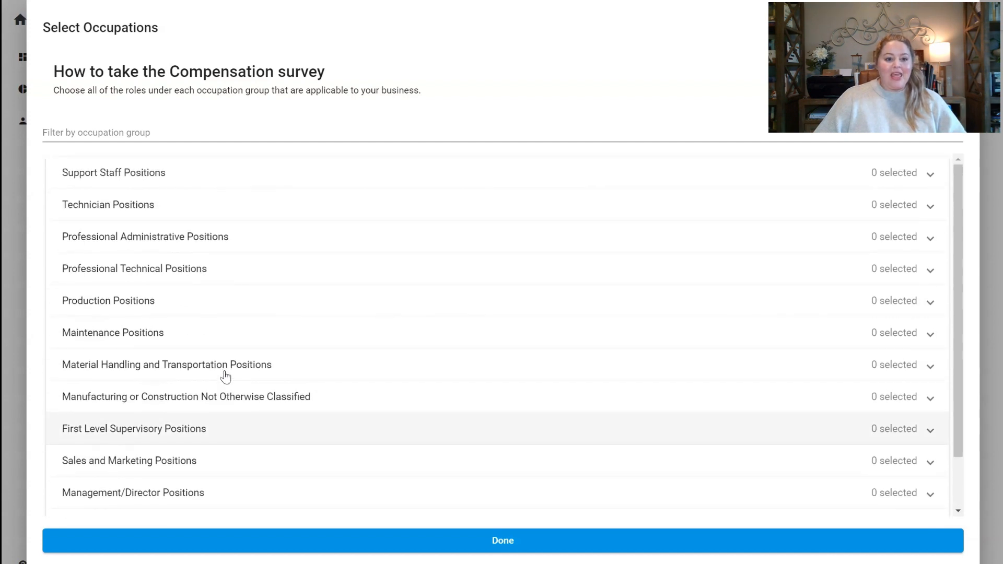
# Select Accountant Levels 1, 2 and 3 and Office Manager in the Professional Administrative Positions group.
pyautogui.click(194, 248)
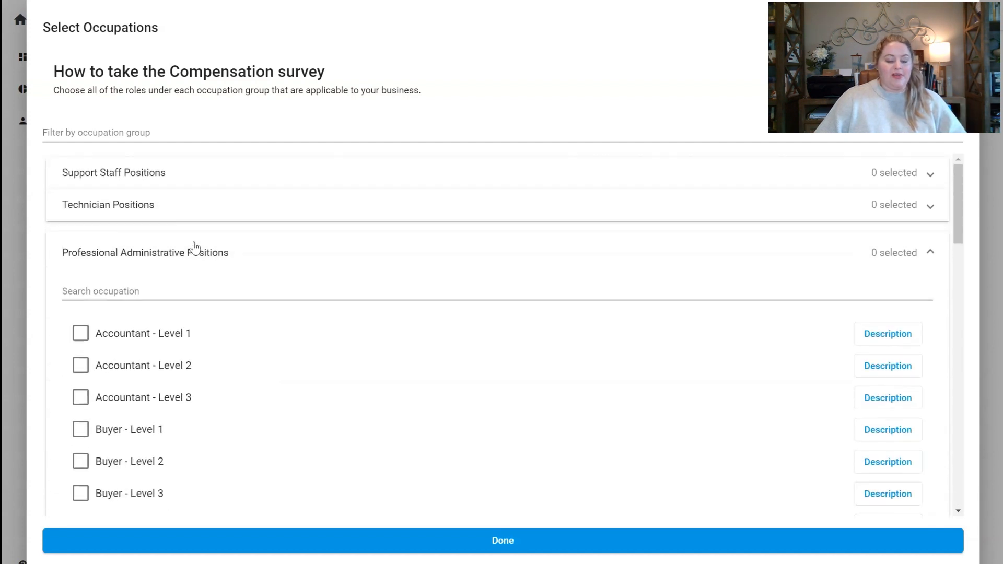
pyautogui.scroll(-2, 196, 248)
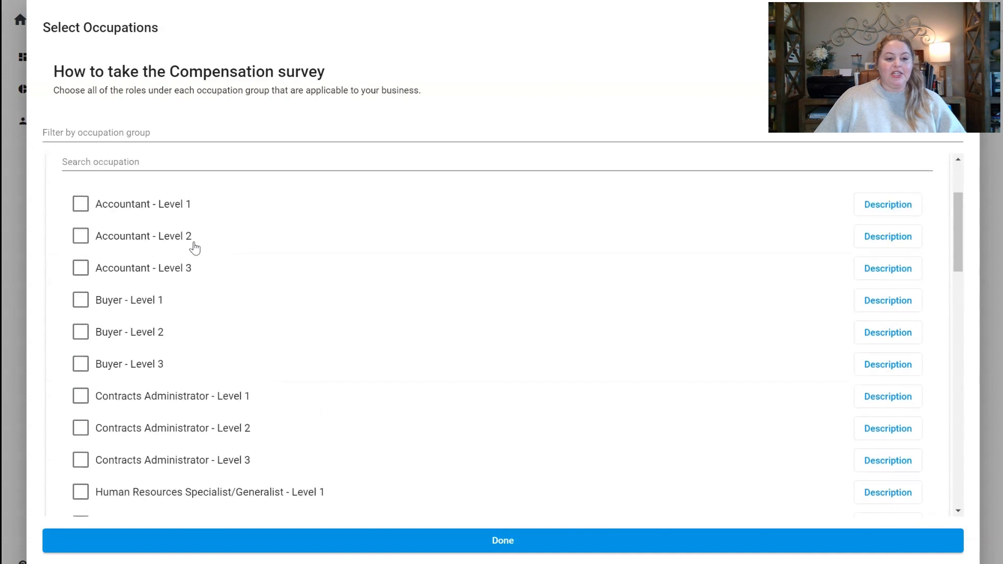
pyautogui.click(80, 200)
pyautogui.click(80, 232)
pyautogui.click(81, 264)
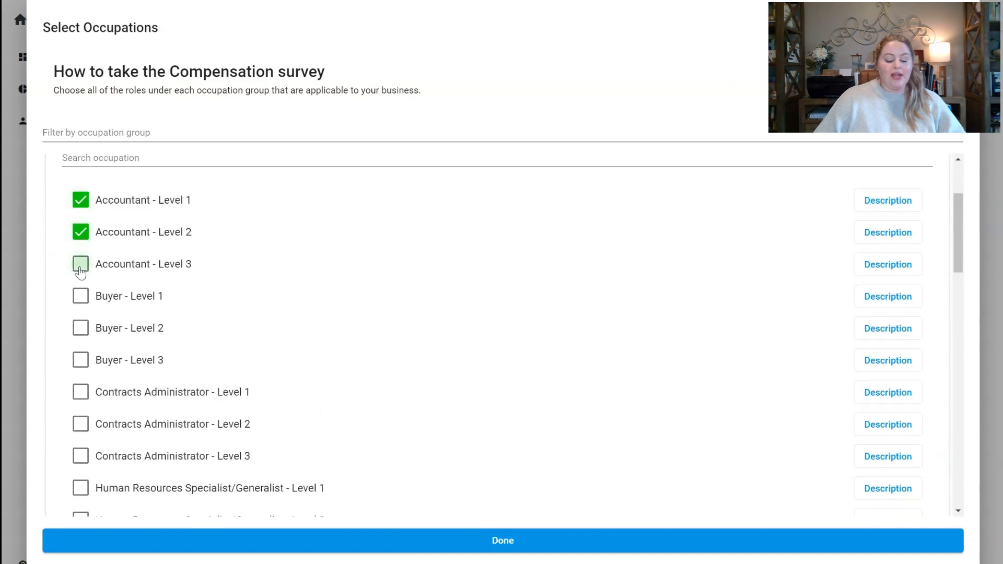
pyautogui.scroll(-7, 145, 295)
pyautogui.scroll(-4, 146, 296)
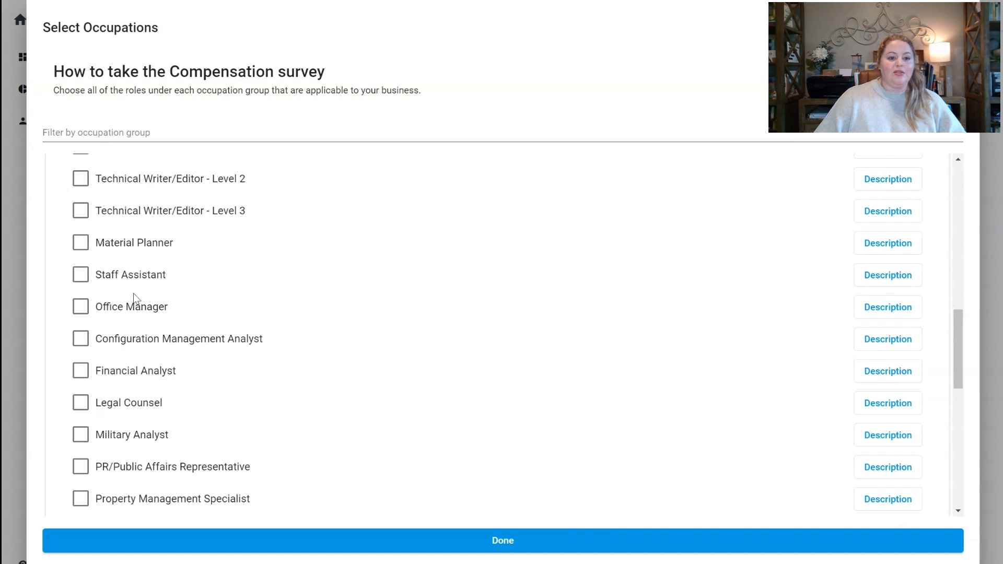
pyautogui.click(80, 309)
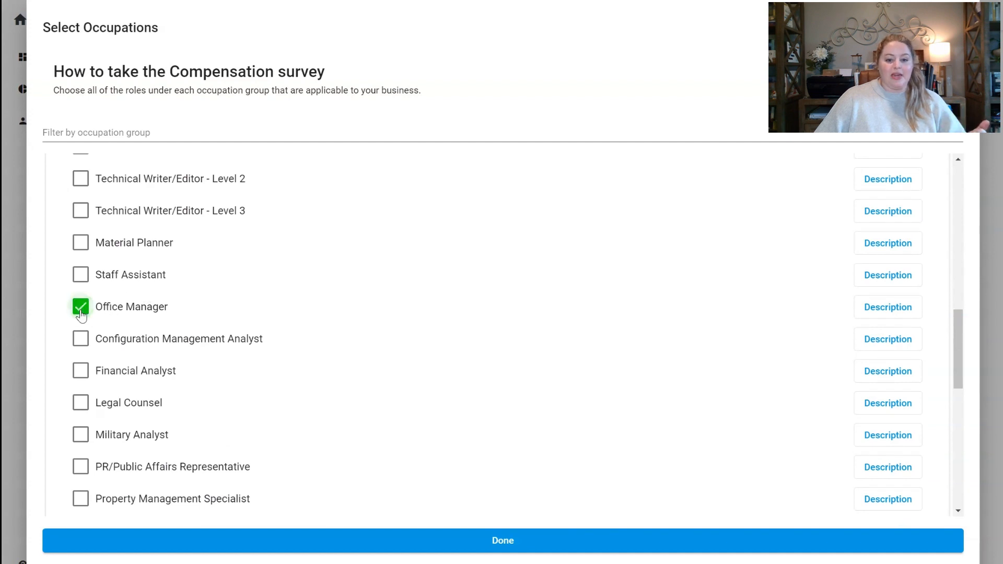
# Confirm the occupation selection, then open Accountant - Level 2 and highlight its level description.
pyautogui.click(788, 543)
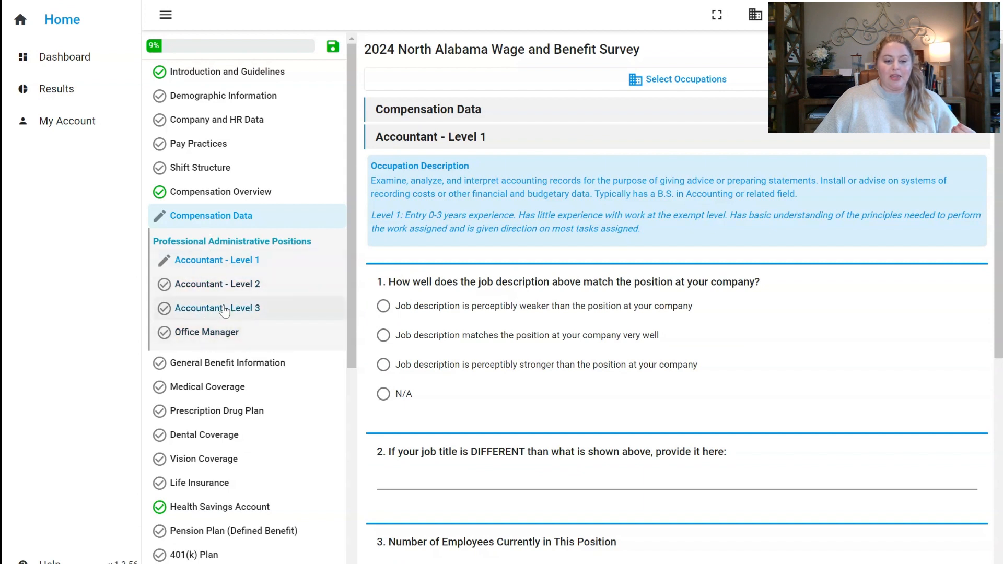
pyautogui.click(225, 284)
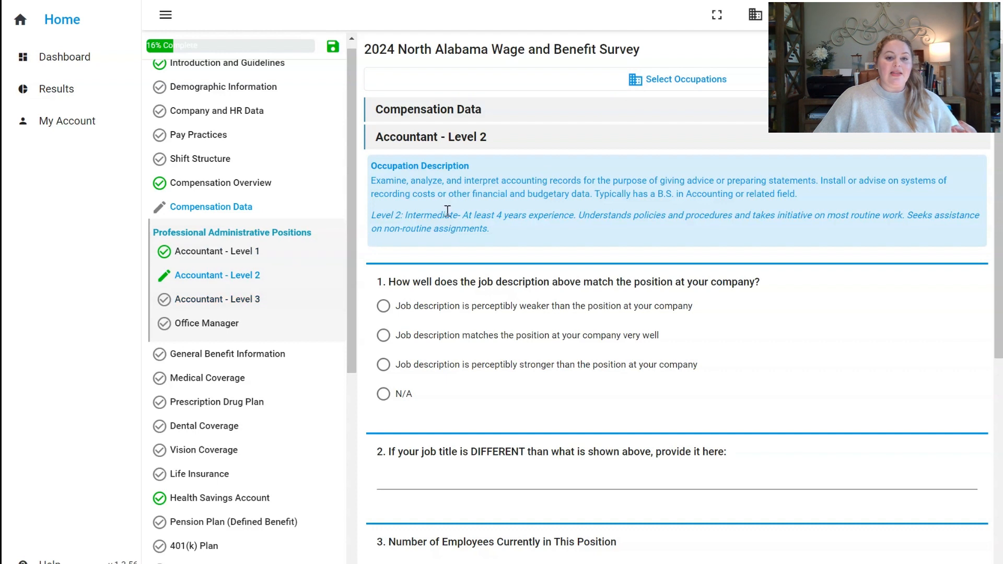
pyautogui.moveTo(489, 230); pyautogui.dragTo(409, 215)
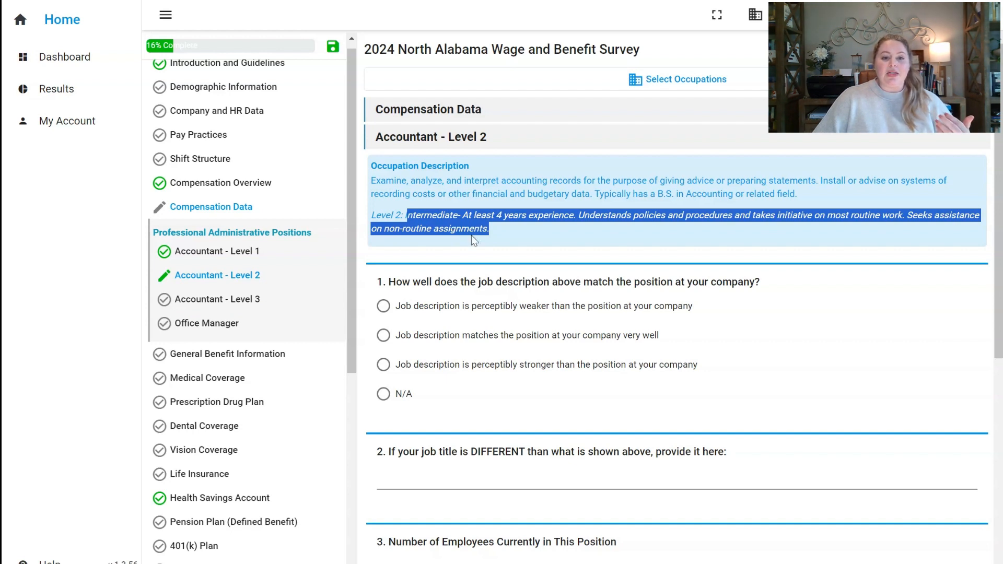
# Reopen the occupation selection and deselect Accountant - Level 1 and Accountant - Level 3 under Professional Administrative Positions.
pyautogui.click(652, 79)
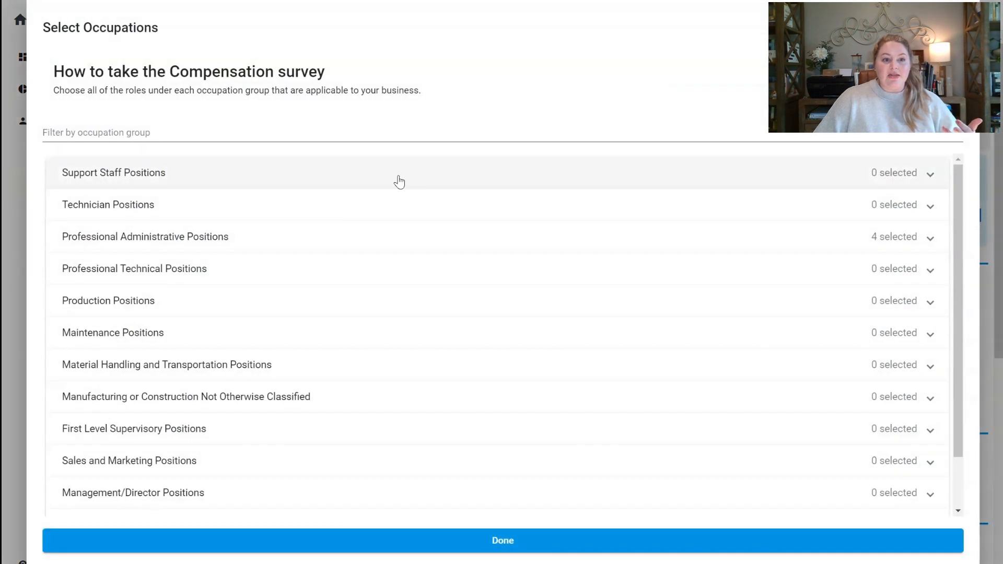
pyautogui.click(360, 245)
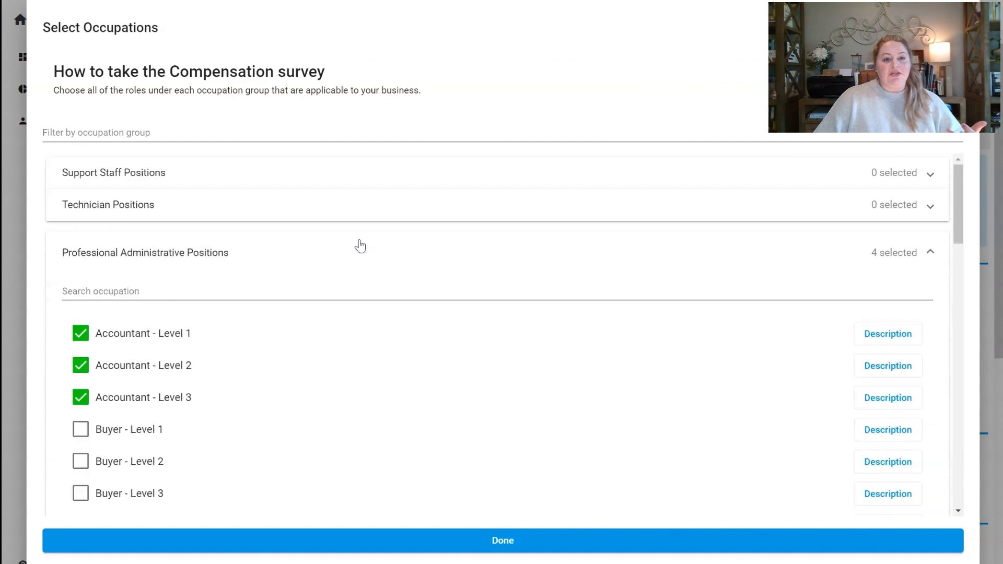
pyautogui.scroll(-3, 359, 246)
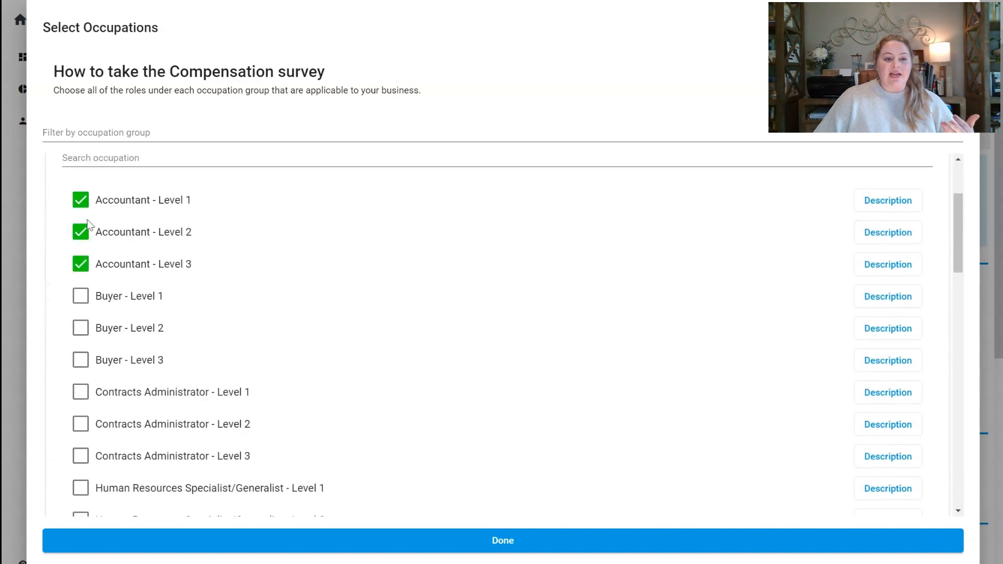
pyautogui.click(81, 202)
pyautogui.click(81, 263)
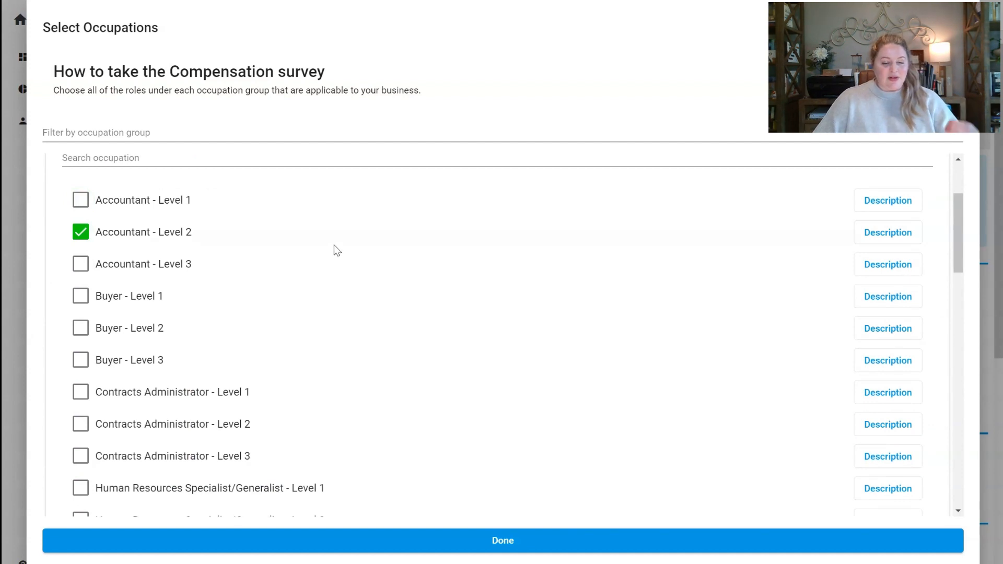
# Look over the Professional Administrative Positions list, then search that group for "office".
pyautogui.scroll(1, 175, 236)
pyautogui.scroll(2, 175, 236)
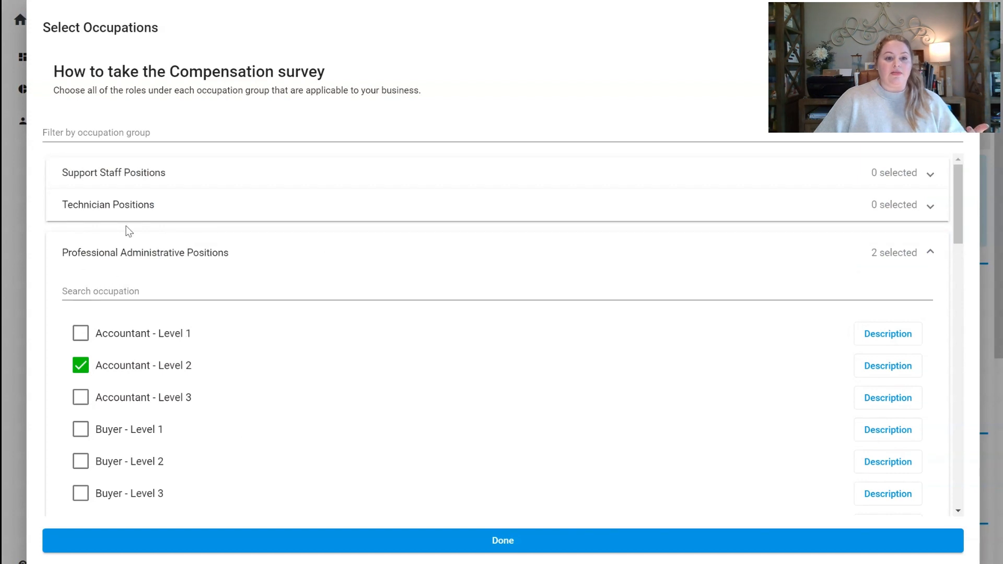
pyautogui.scroll(-20, 143, 266)
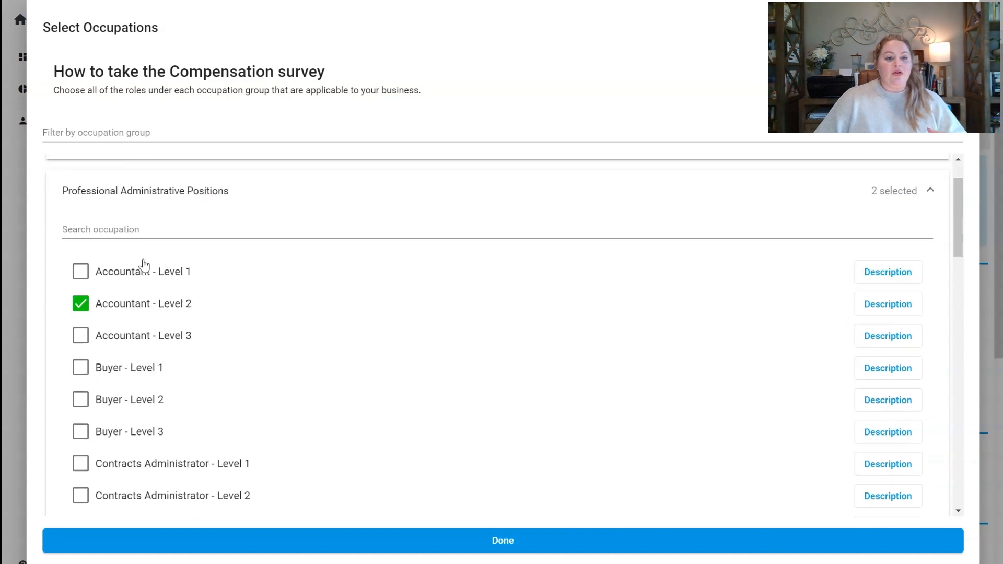
pyautogui.scroll(-3, 172, 321)
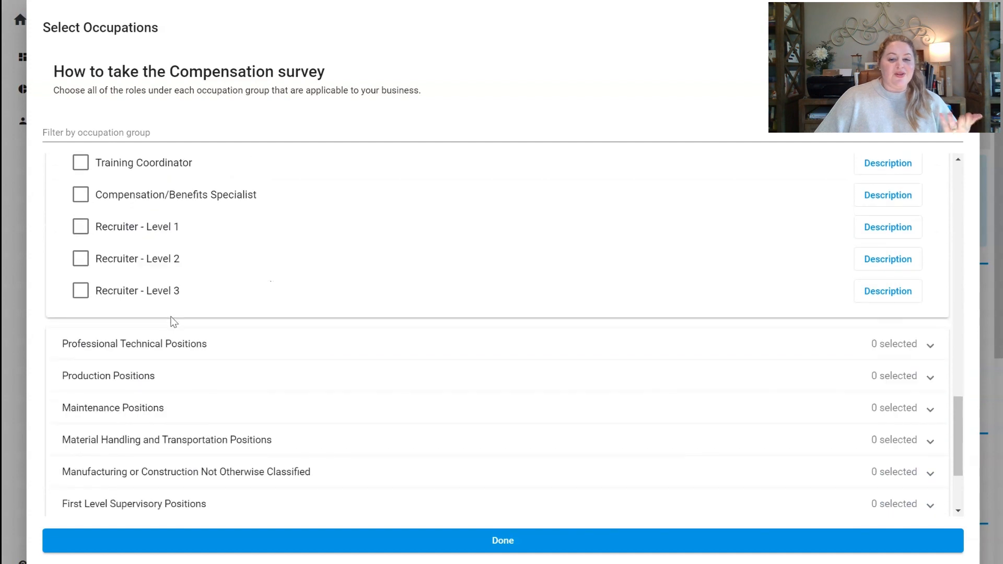
pyautogui.scroll(20, 172, 321)
pyautogui.scroll(2, 172, 321)
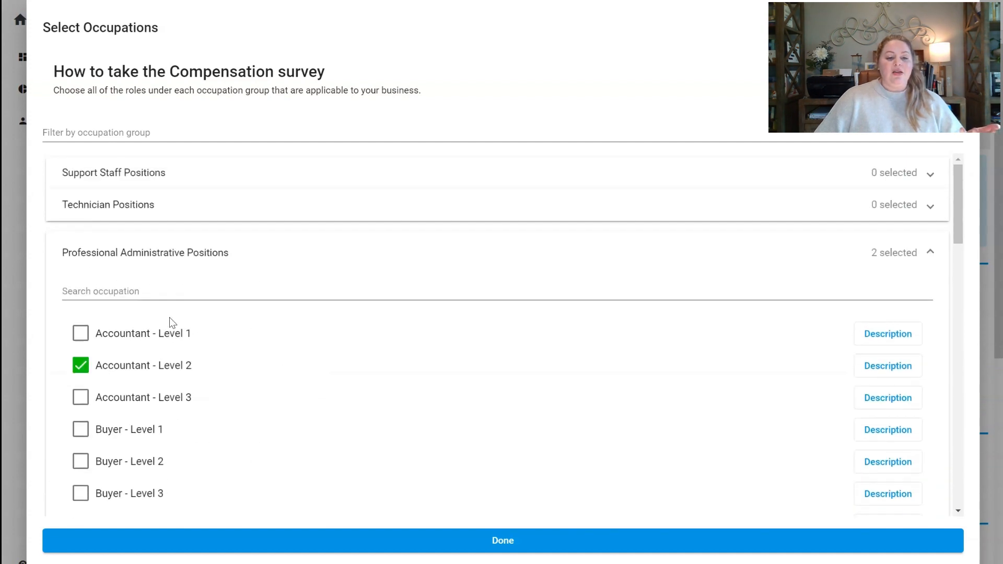
pyautogui.click(181, 293)
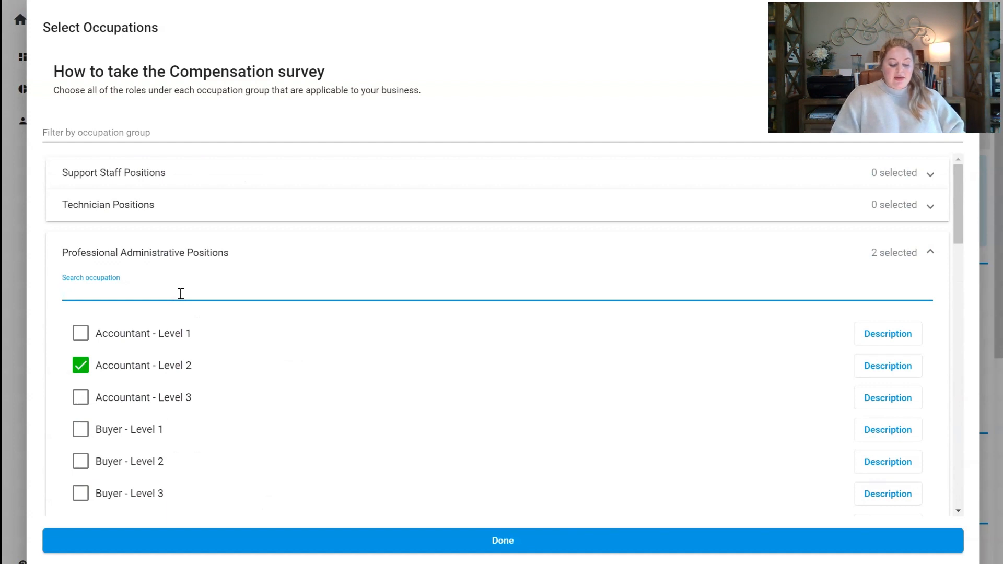
pyautogui.write('office')
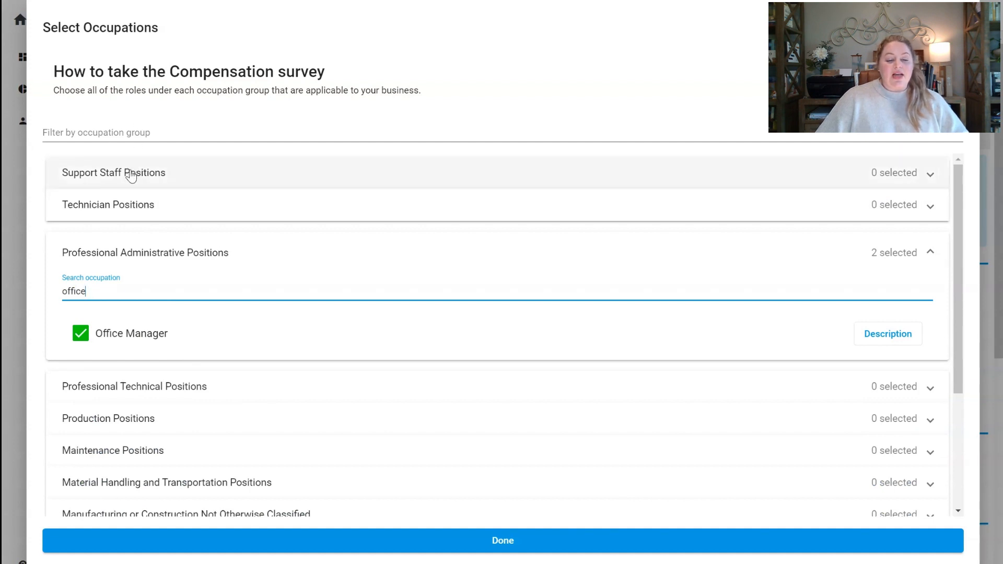
# Look through the occupations in the Production Positions and Professional Technical Positions groups.
pyautogui.scroll(-2, 177, 283)
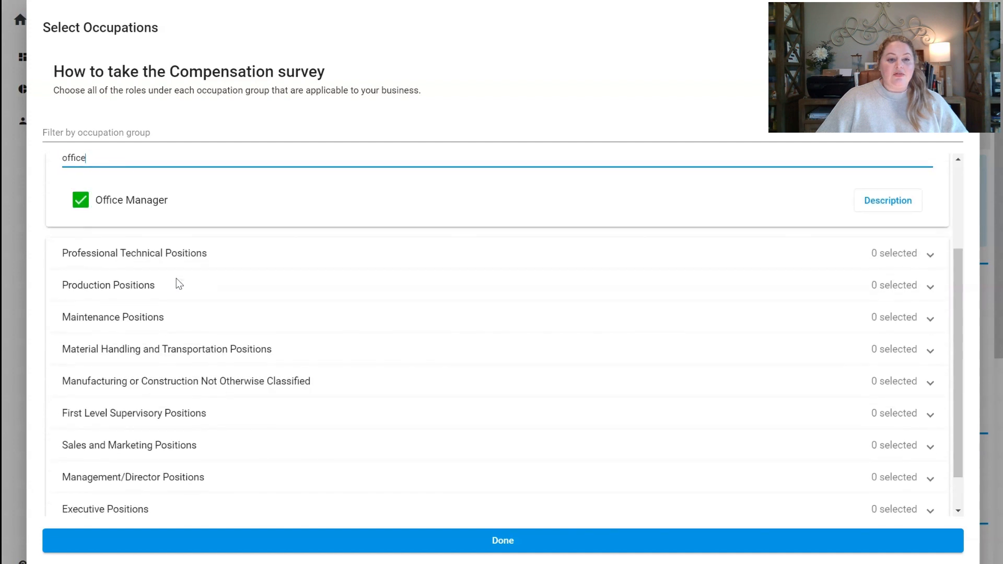
pyautogui.click(170, 291)
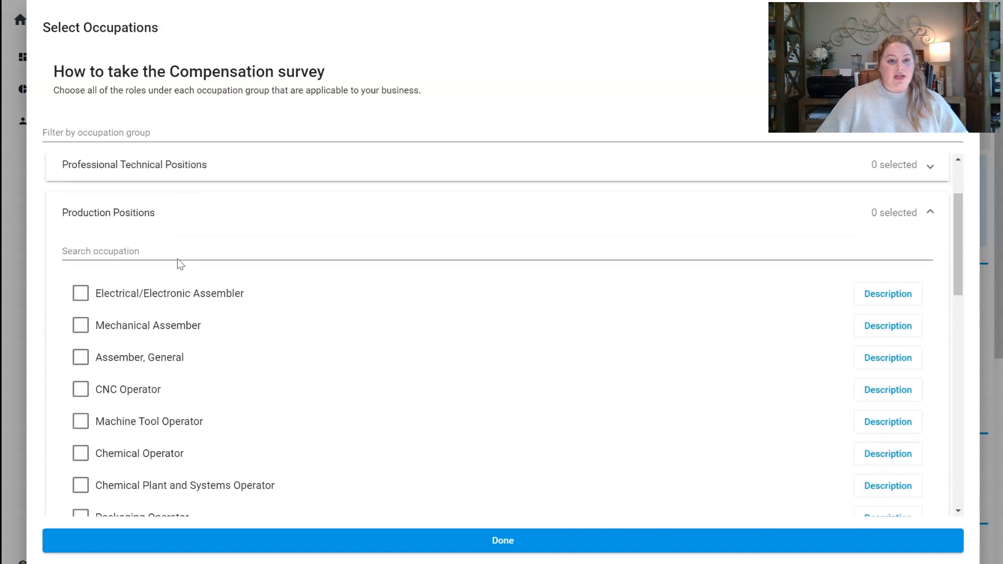
pyautogui.click(200, 170)
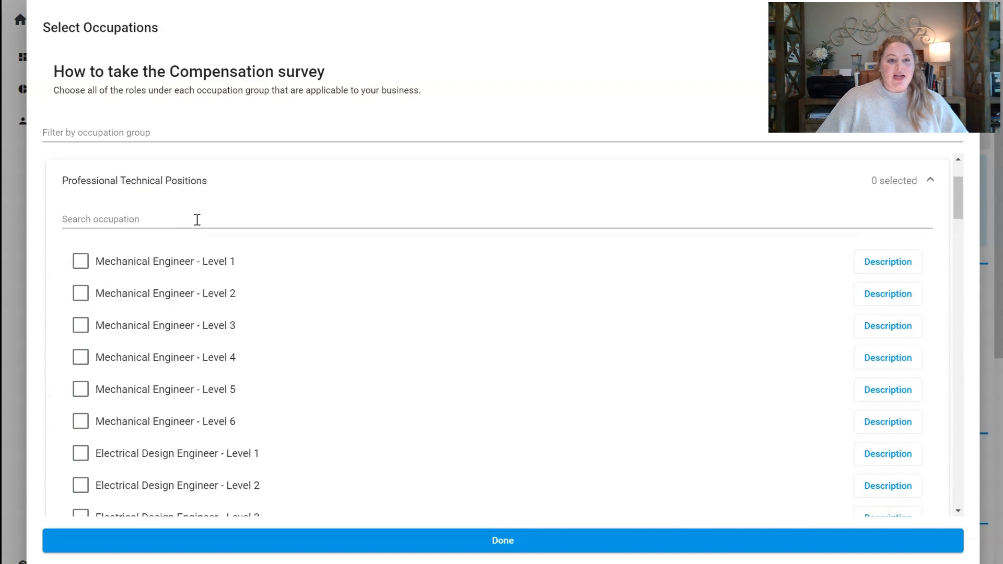
pyautogui.click(197, 219)
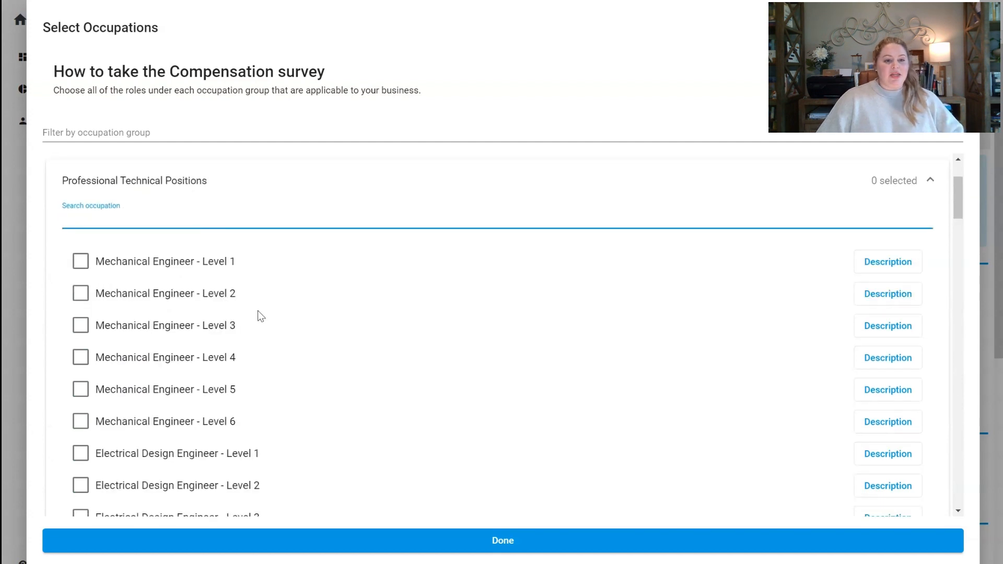
pyautogui.scroll(-4, 287, 304)
pyautogui.scroll(-10, 286, 302)
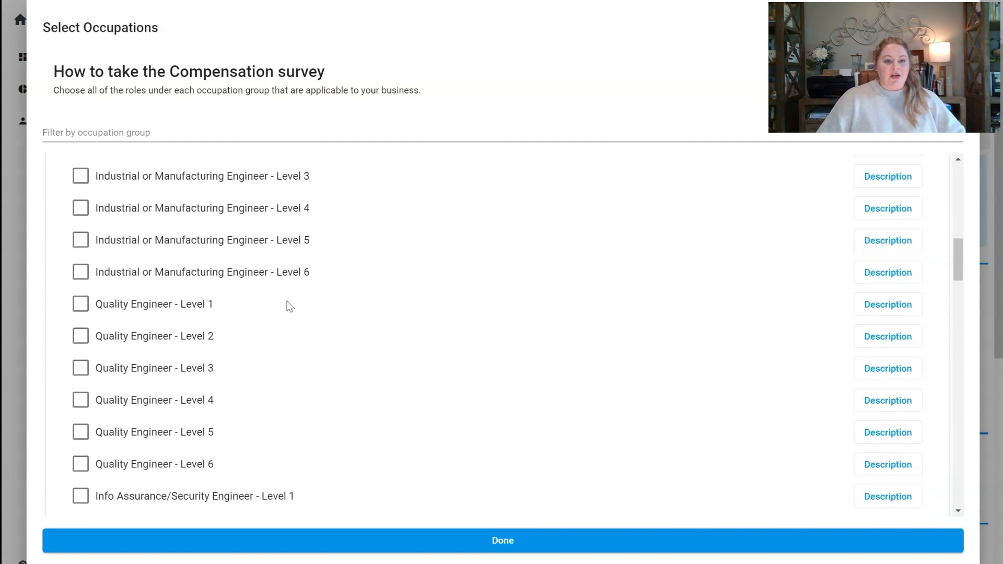
pyautogui.scroll(-13, 289, 307)
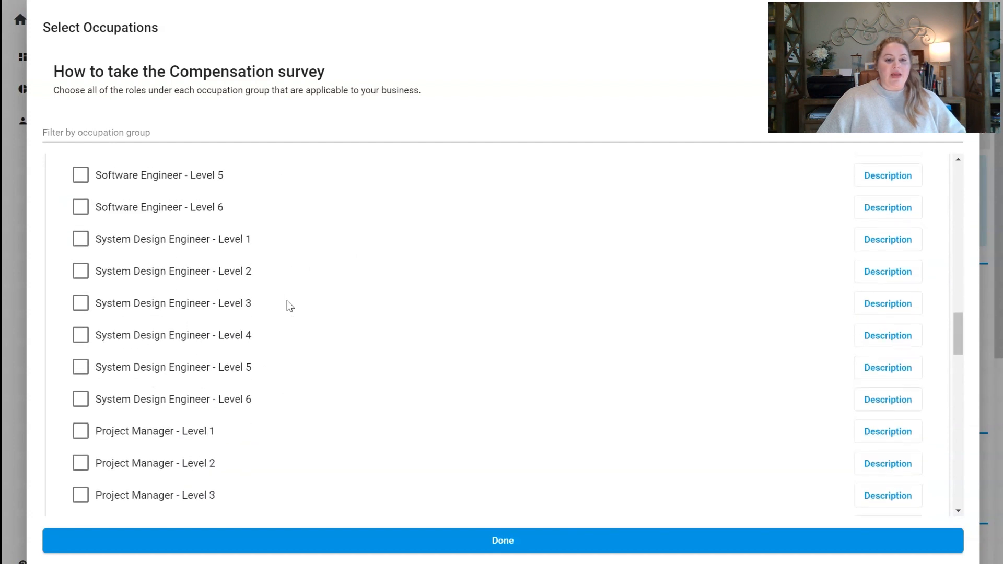
pyautogui.scroll(-5, 290, 306)
pyautogui.scroll(13, 290, 305)
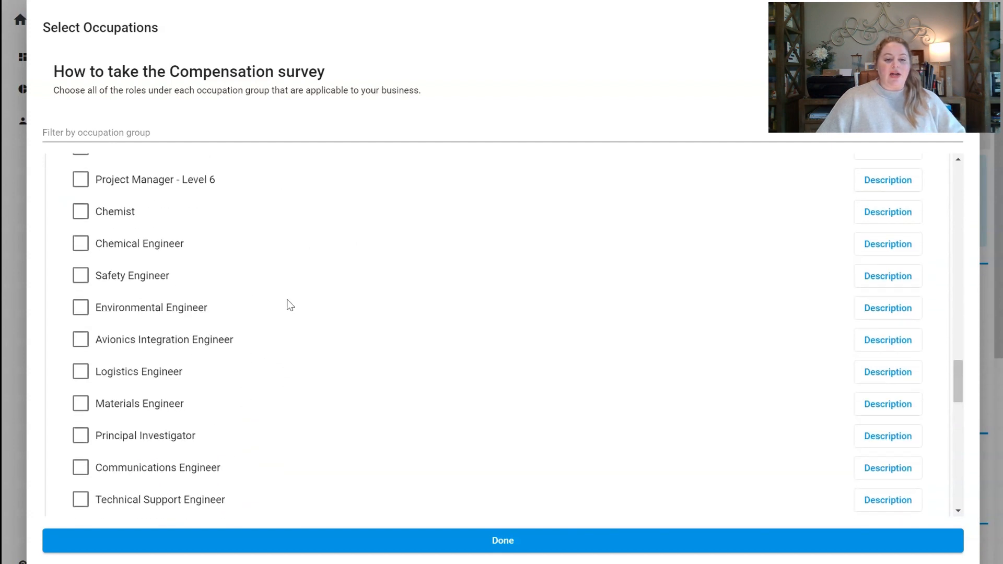
pyautogui.scroll(17, 290, 305)
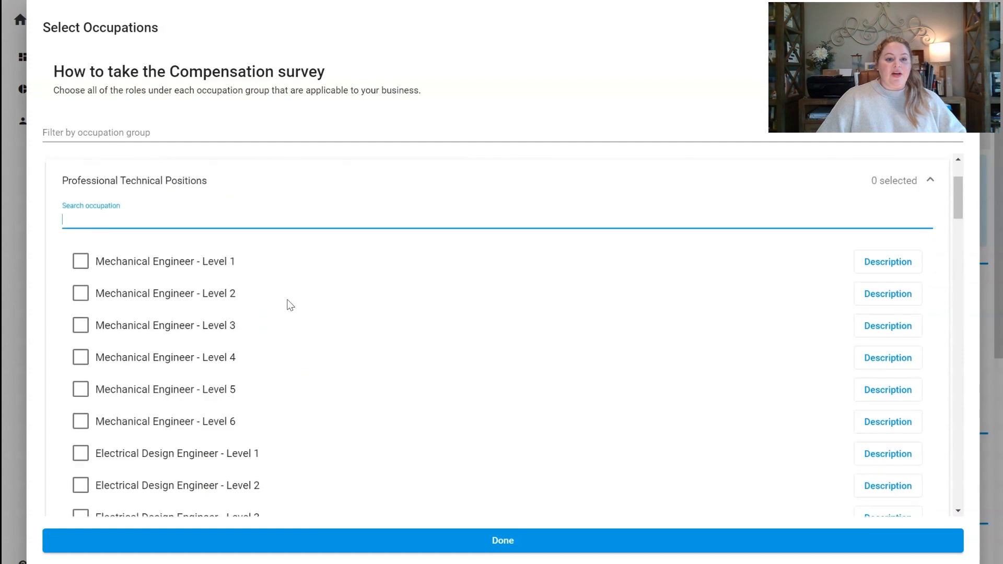
# Search Professional Technical Positions for "aero" and view the description of Aerospace or Aeronautical Engineer - Level 2.
pyautogui.write('aero')
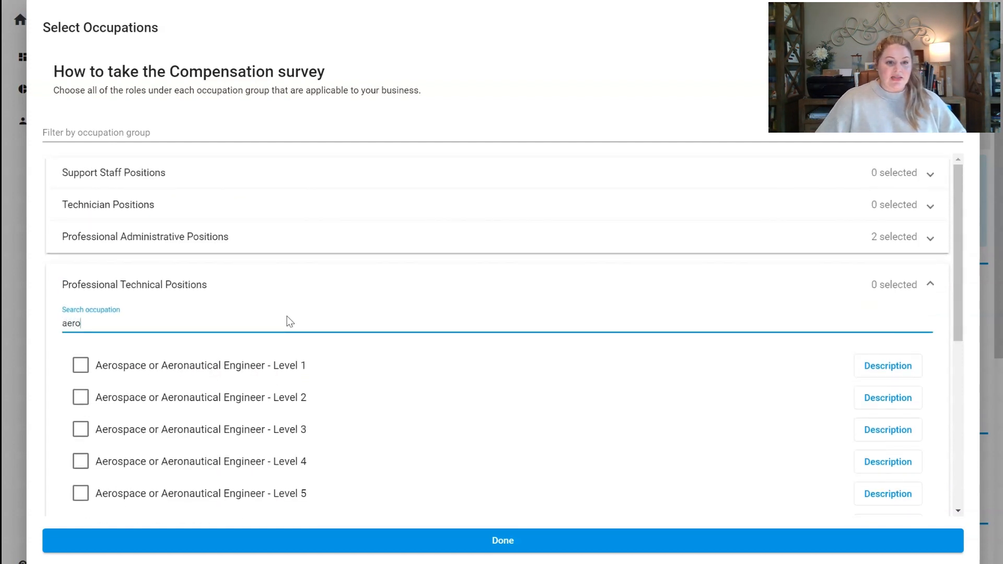
pyautogui.scroll(-3, 289, 321)
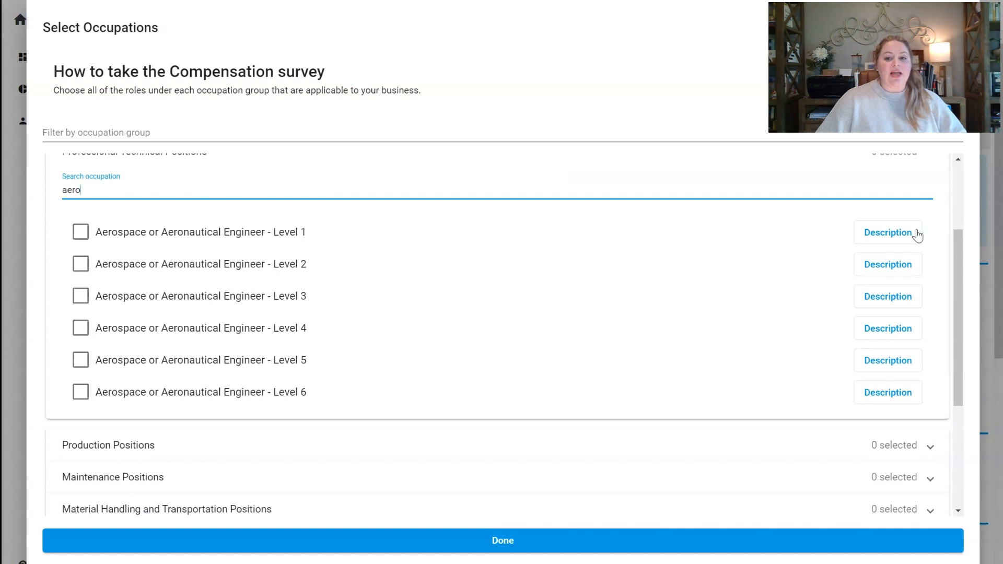
pyautogui.click(899, 269)
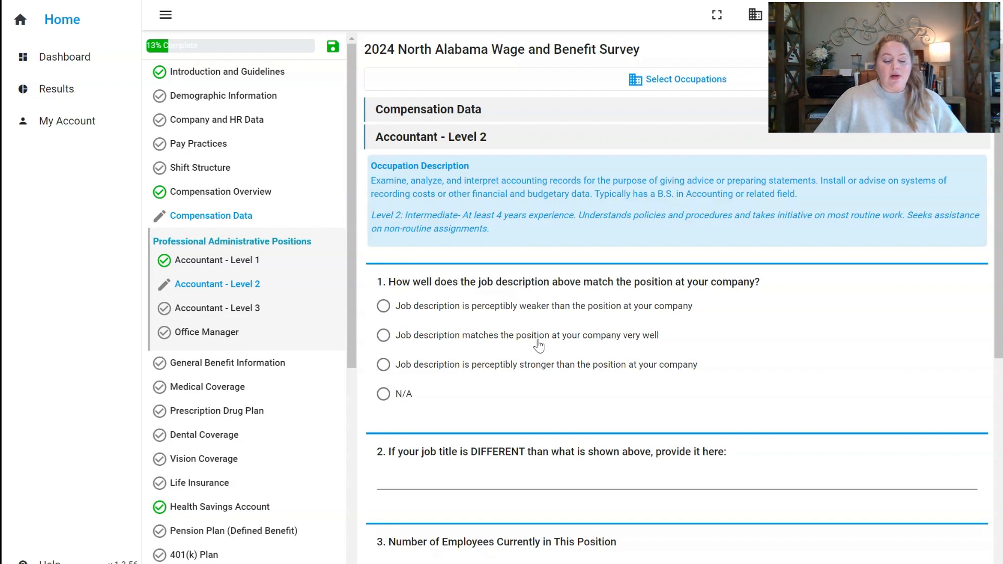
# Review the Accountant - Level 2 compensation questions and mark the section as complete.
pyautogui.scroll(-1, 541, 343)
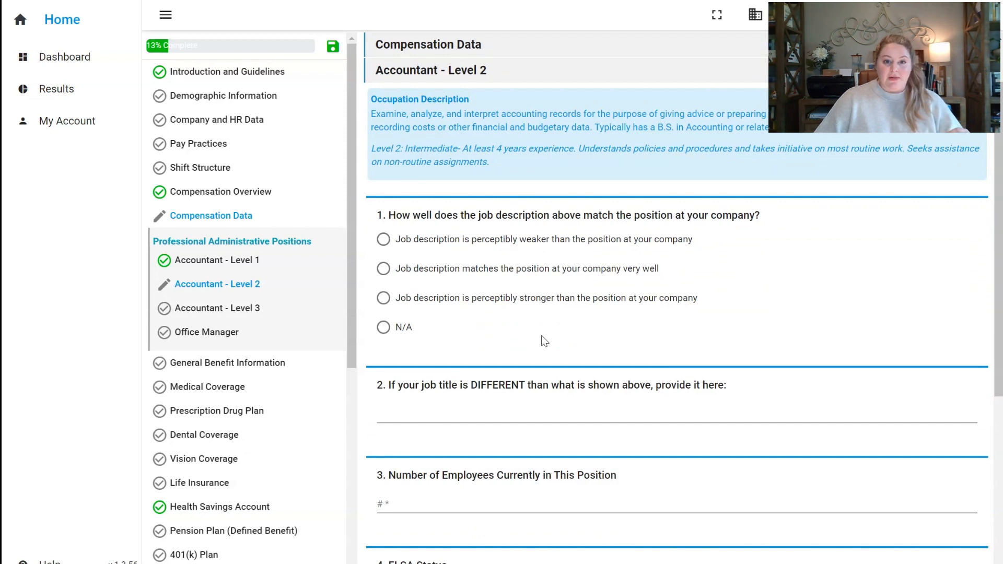
pyautogui.scroll(-2, 544, 340)
pyautogui.scroll(-1, 542, 340)
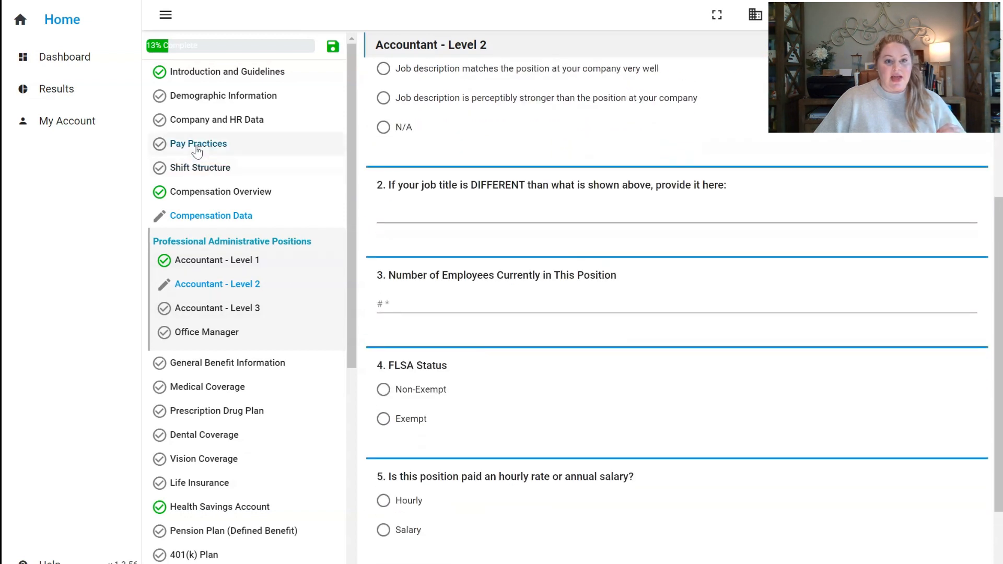
pyautogui.scroll(-2, 459, 376)
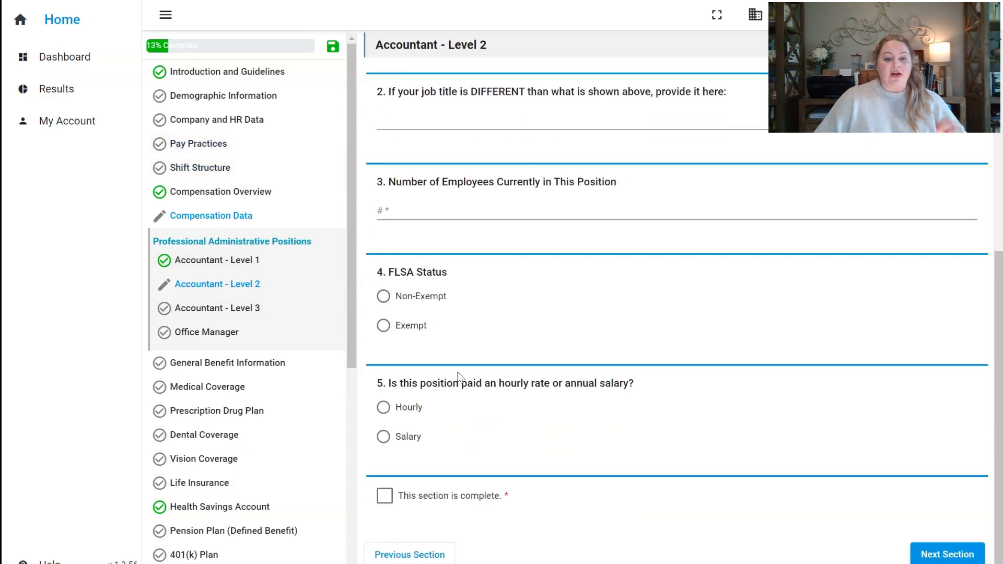
pyautogui.click(438, 499)
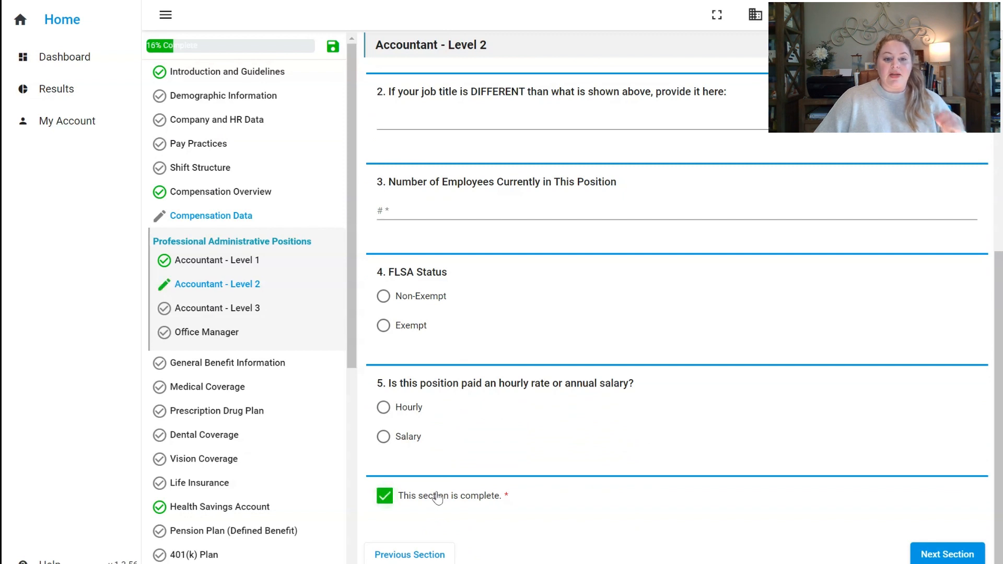
# Look through the remaining survey sections and open the Thank You section.
pyautogui.scroll(-4, 178, 387)
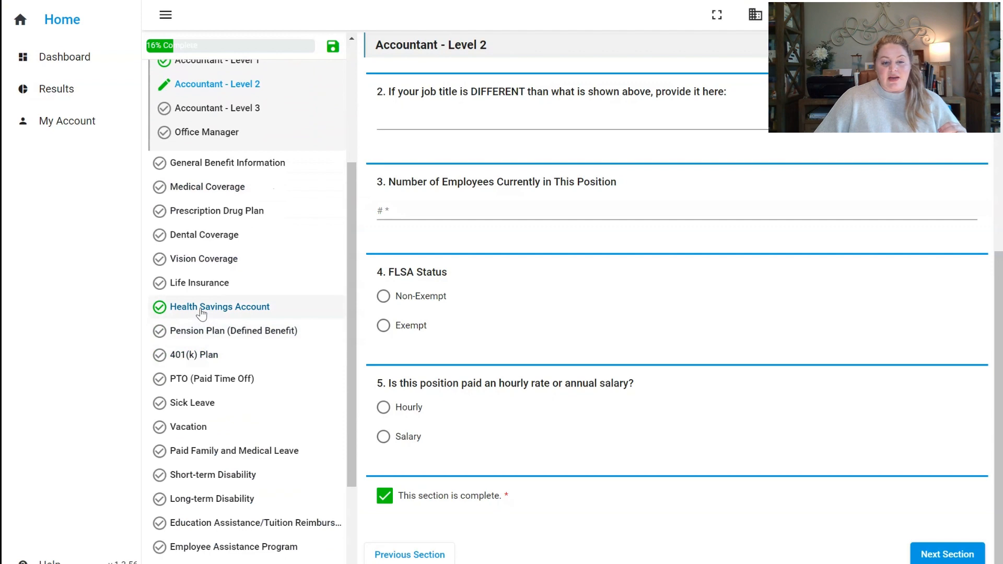
pyautogui.scroll(-3, 201, 314)
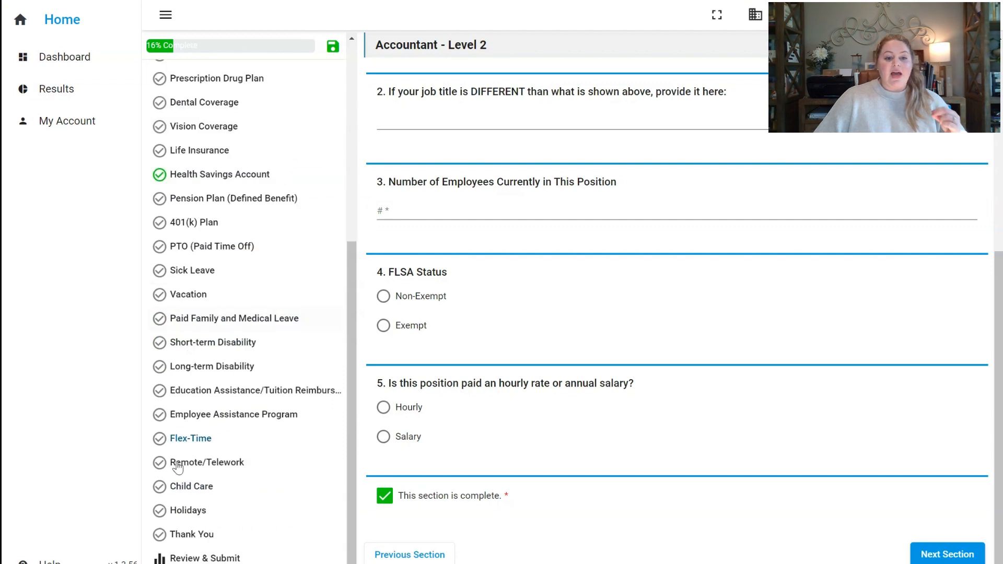
pyautogui.click(193, 538)
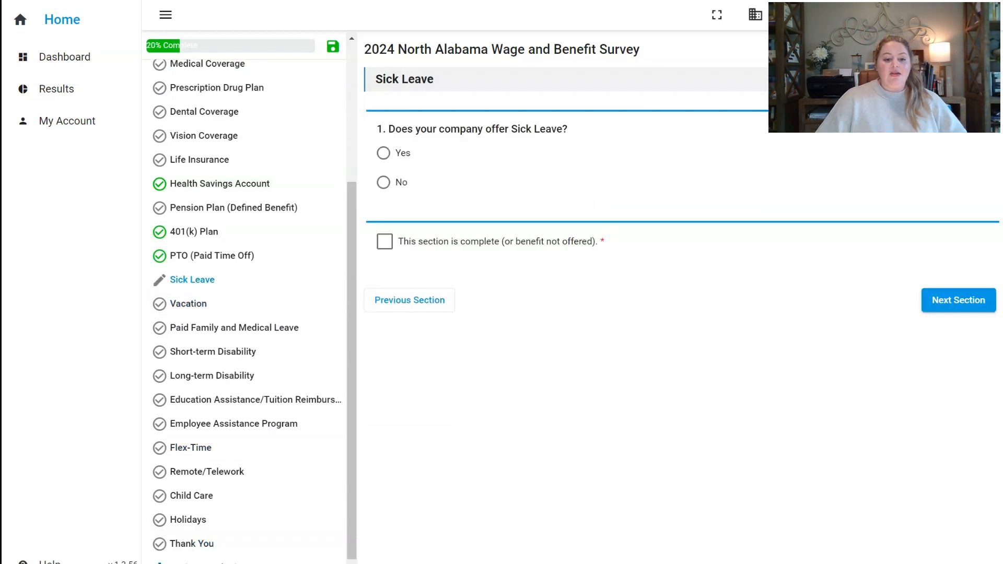
# Open Review & Submit and check the completion status of every survey section.
pyautogui.click(216, 561)
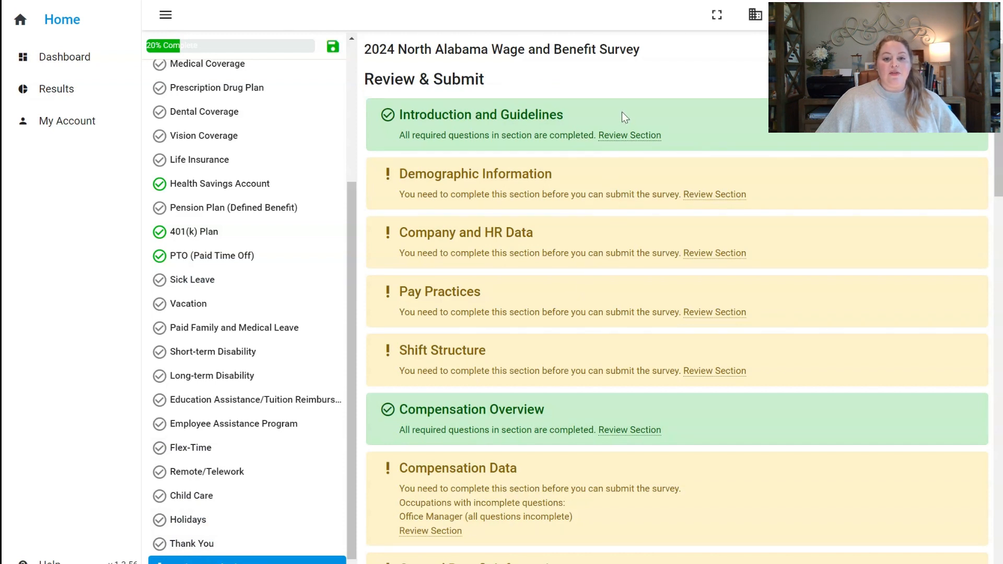
pyautogui.scroll(-20, 725, 178)
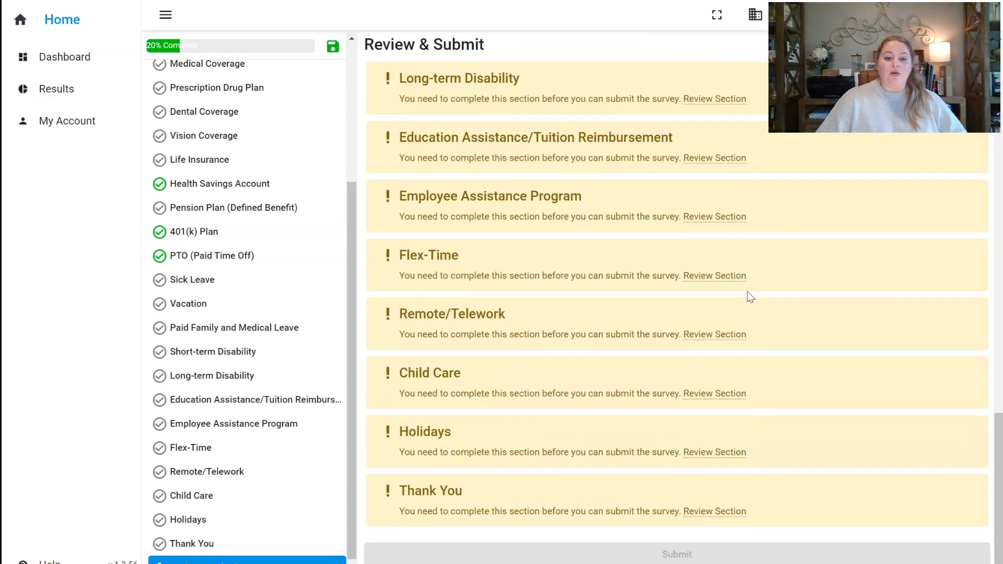
pyautogui.scroll(15, 750, 340)
pyautogui.scroll(9, 753, 339)
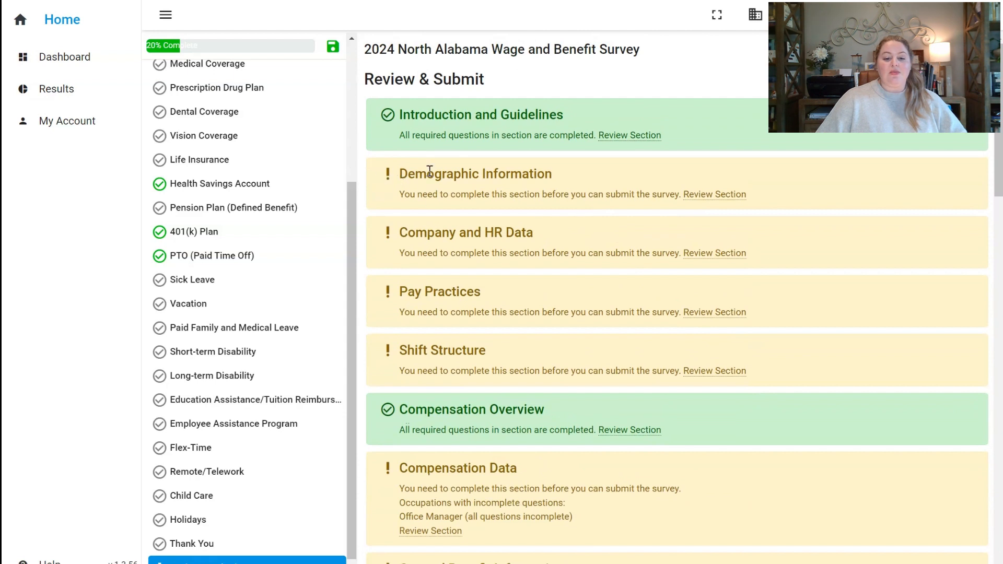
pyautogui.scroll(4, 242, 206)
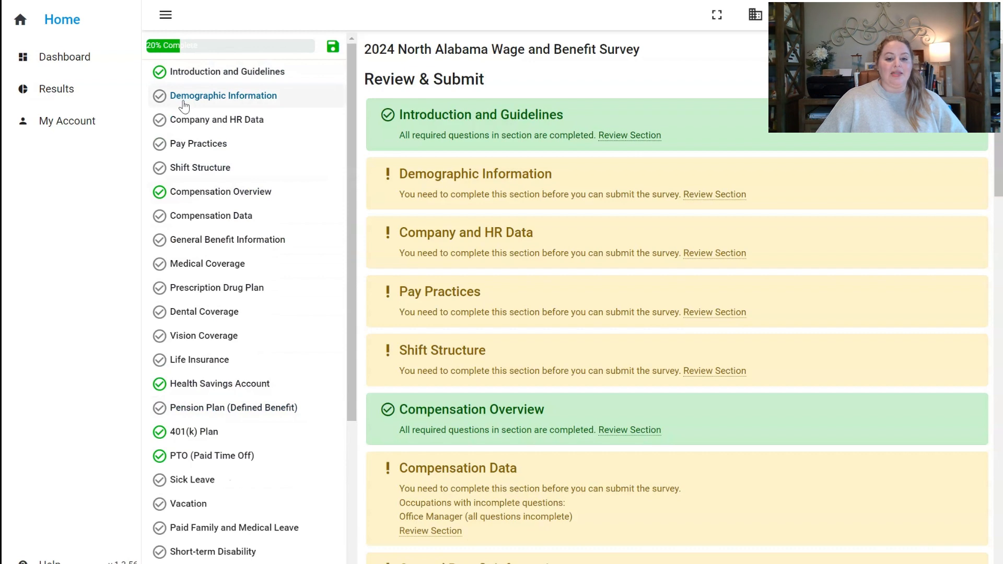
# Mark the Company and HR Data section as complete and check its status in Review & Submit.
pyautogui.click(384, 495)
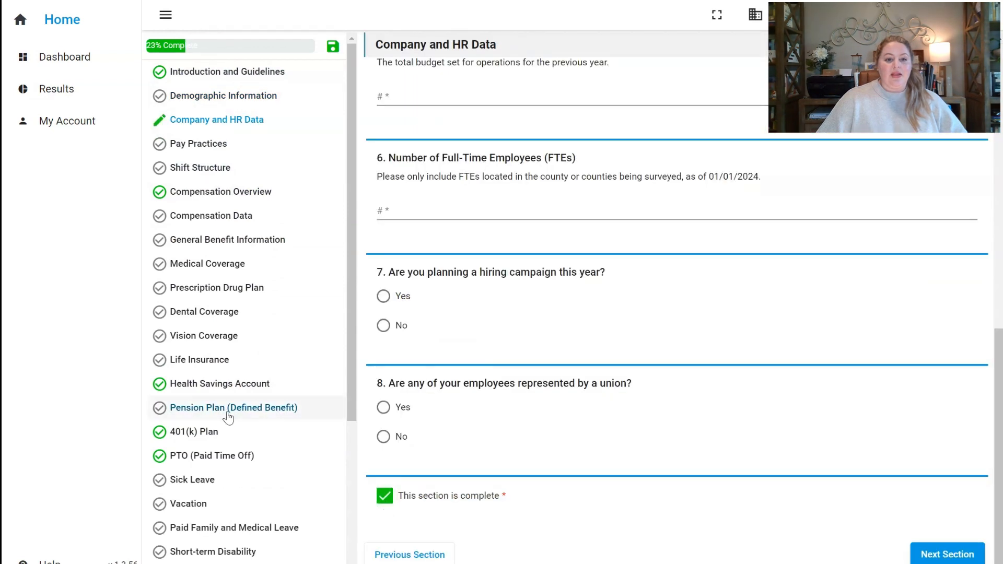
pyautogui.scroll(-4, 230, 413)
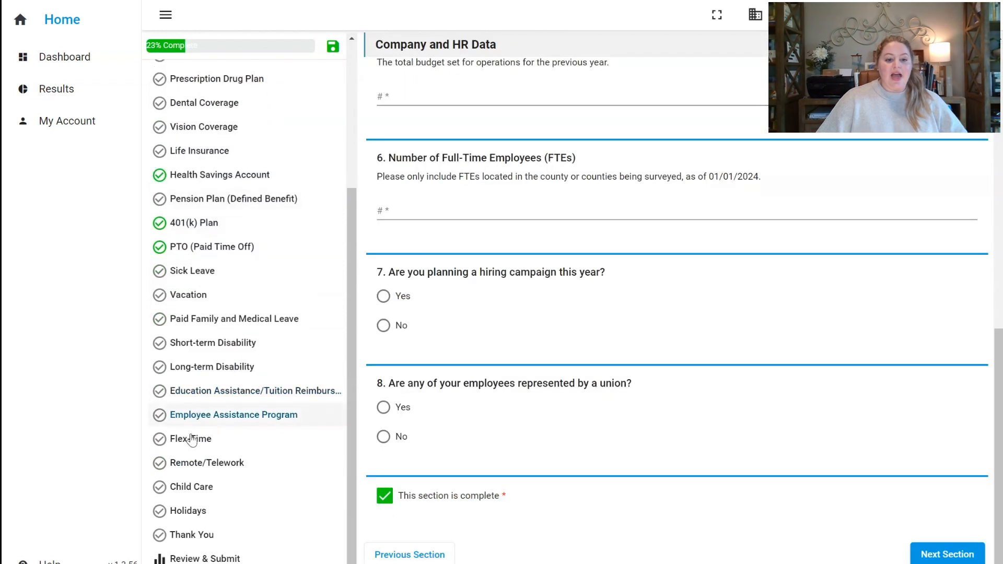
pyautogui.click(184, 559)
pyautogui.scroll(10, 548, 242)
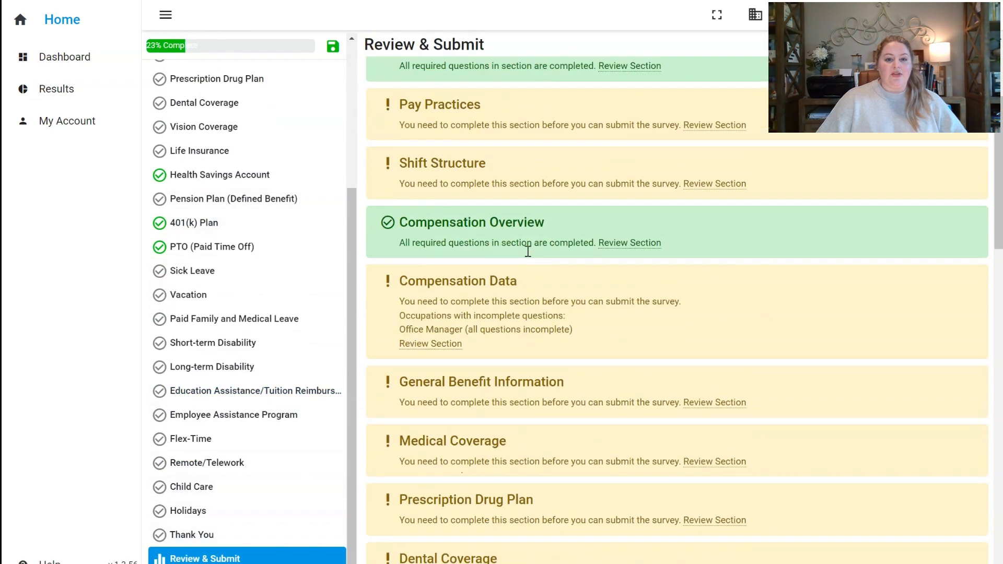
pyautogui.moveTo(398, 232); pyautogui.dragTo(527, 251)
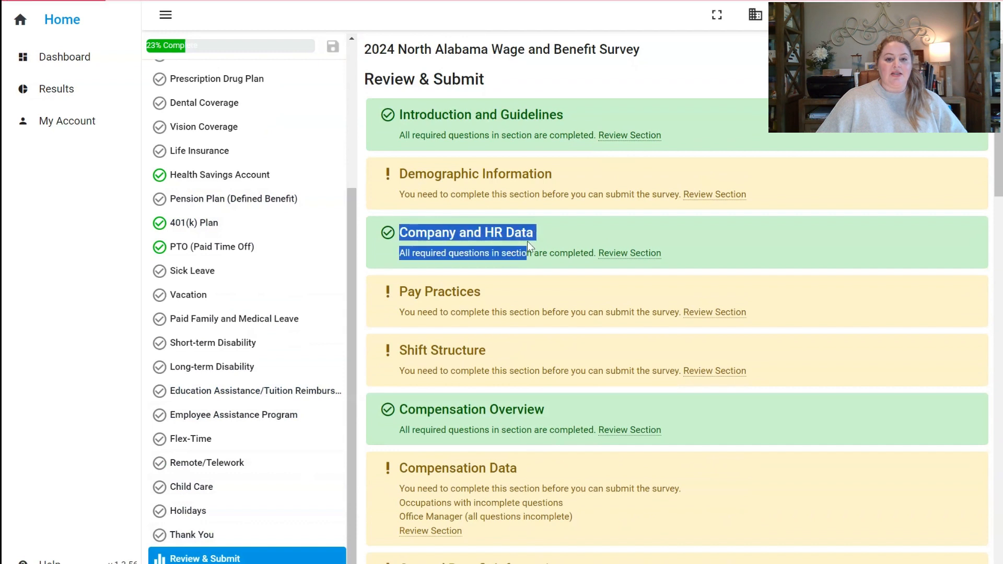
pyautogui.click(573, 234)
# Look over the completion marks in the survey section list and open the Thank You section's feedback questions.
pyautogui.scroll(4, 219, 381)
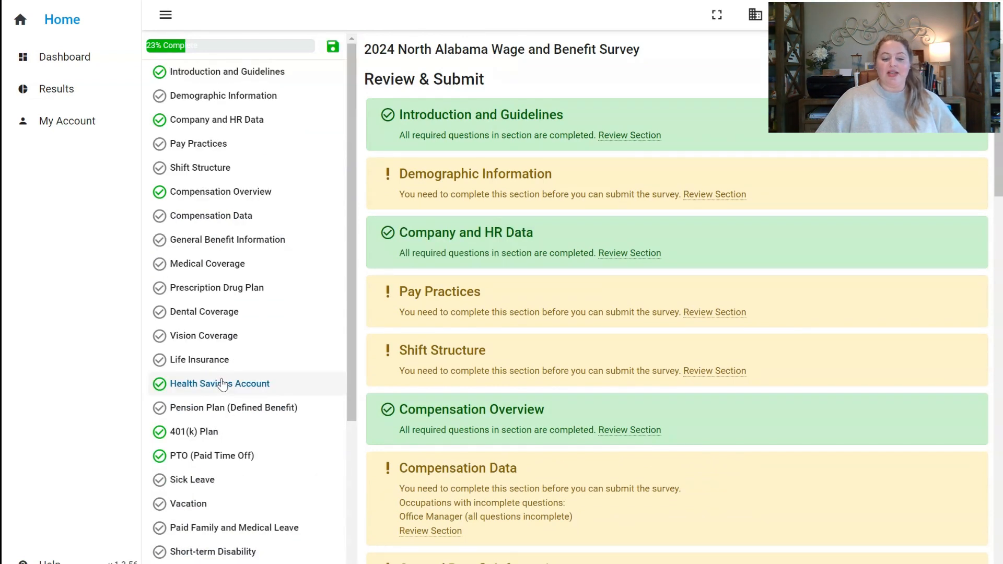
pyautogui.scroll(-4, 216, 384)
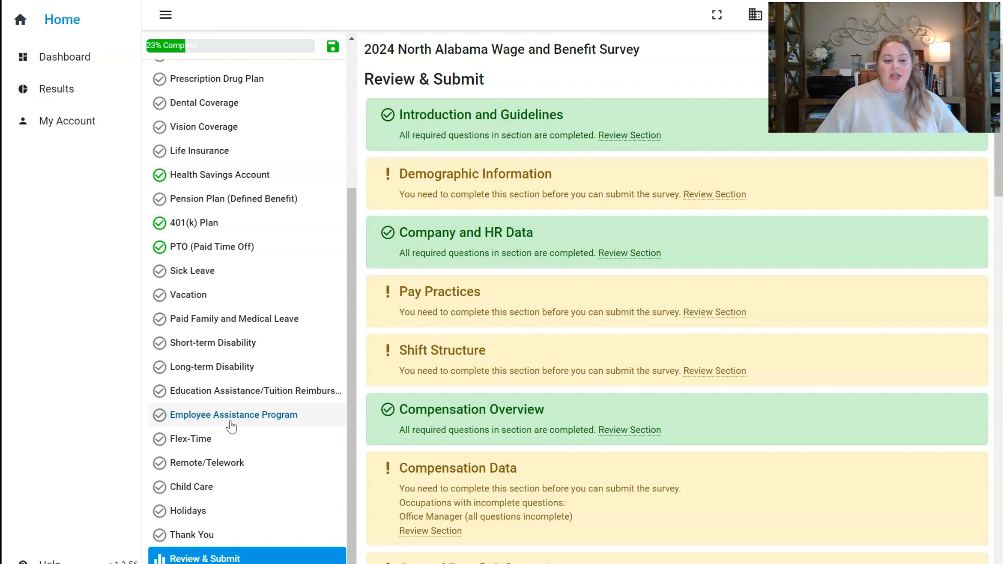
pyautogui.click(201, 536)
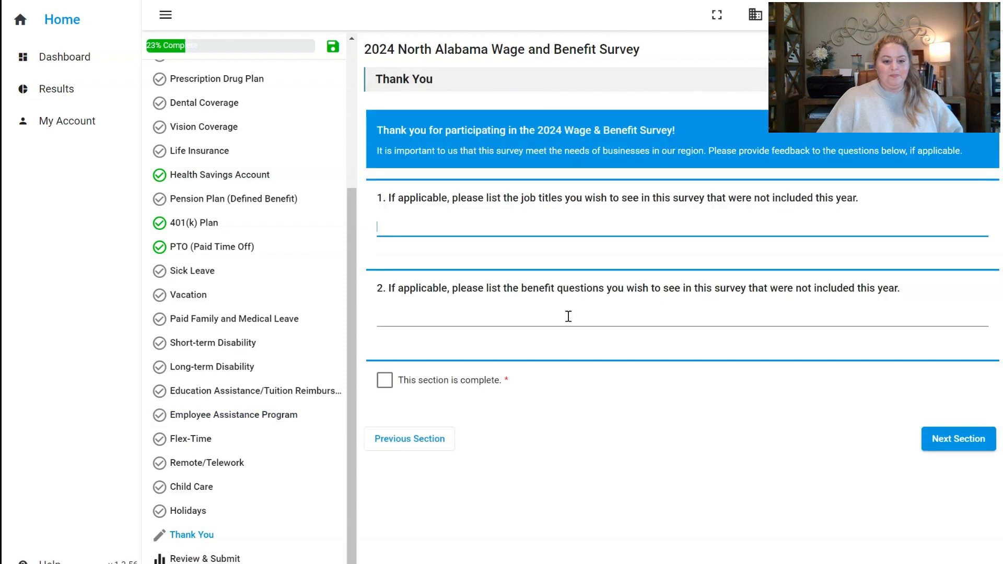